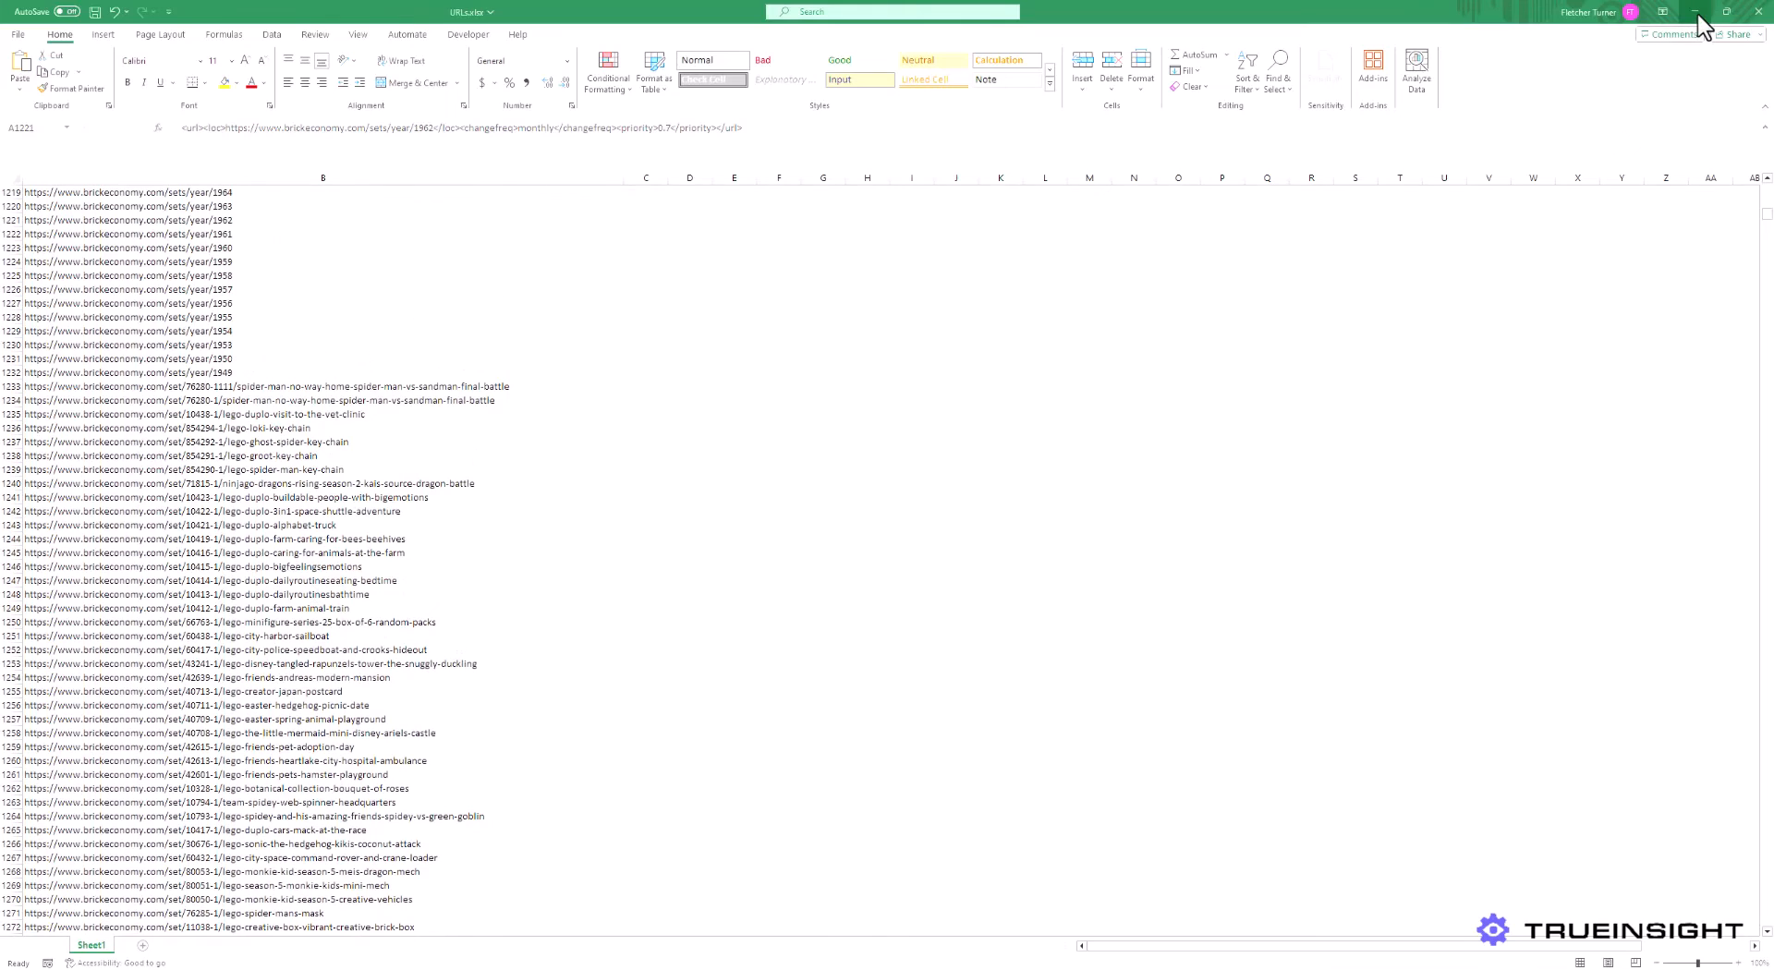
# Switch from the Excel URL list to RapidMiner Studio and review the conditions of the Filter Examples operator
pyautogui.click(1697, 12)
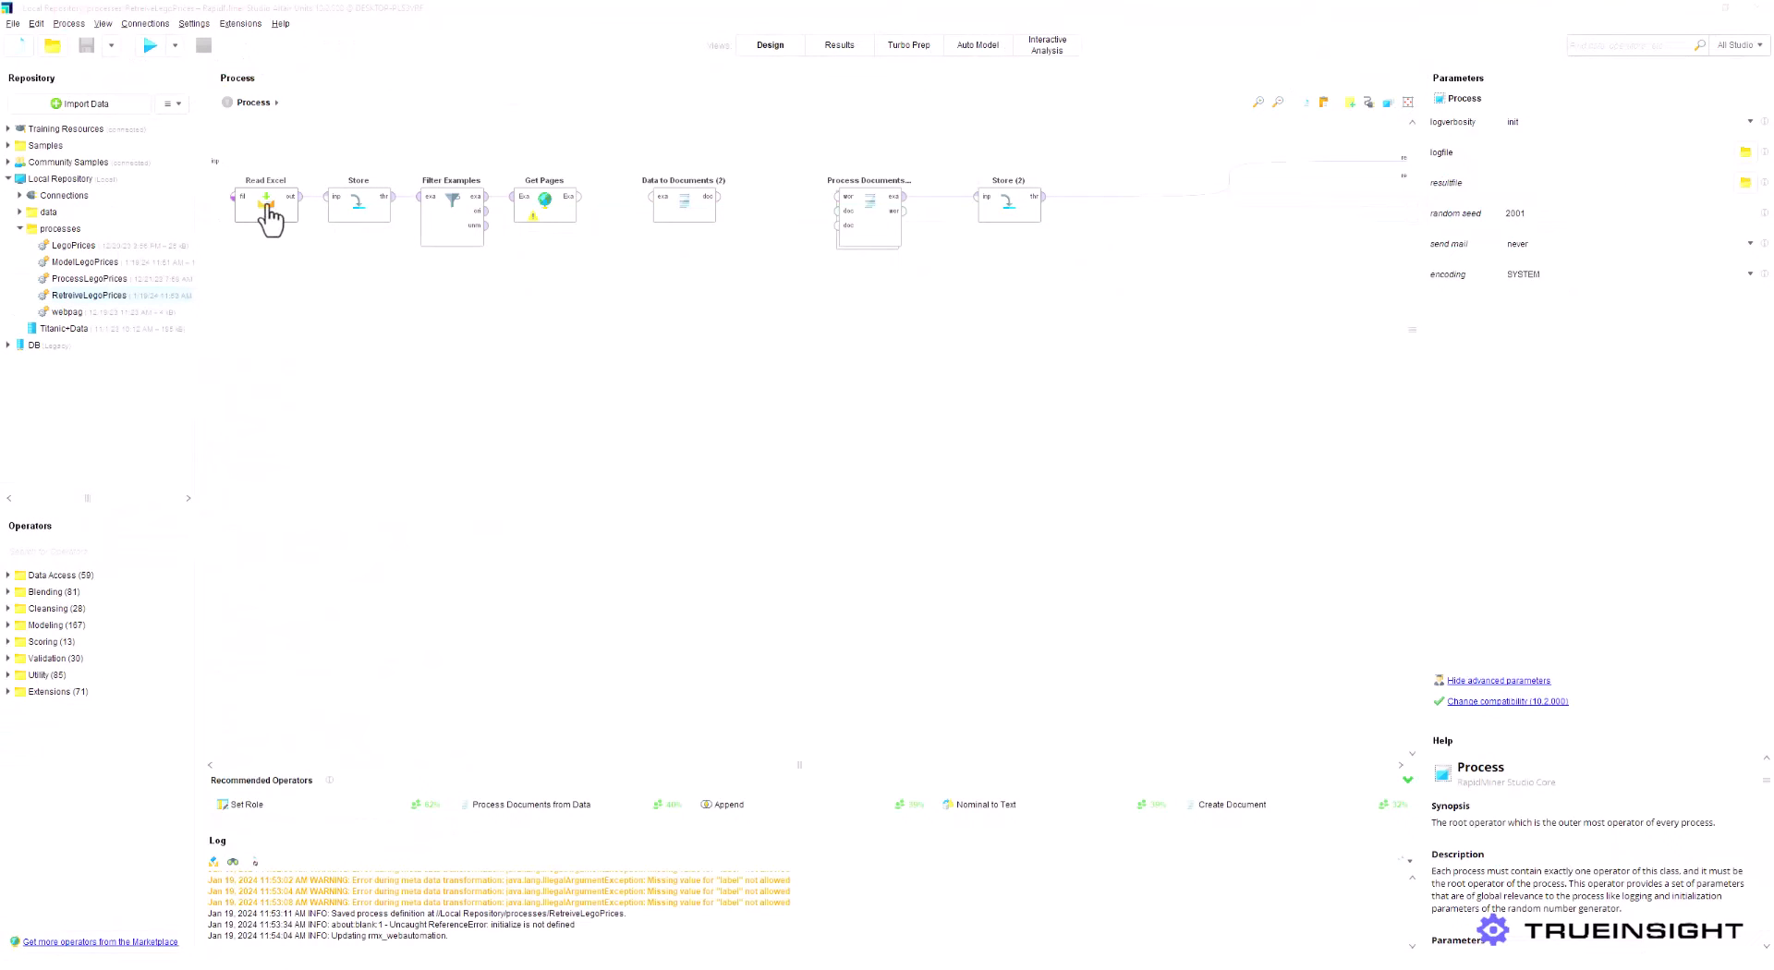
pyautogui.click(448, 207)
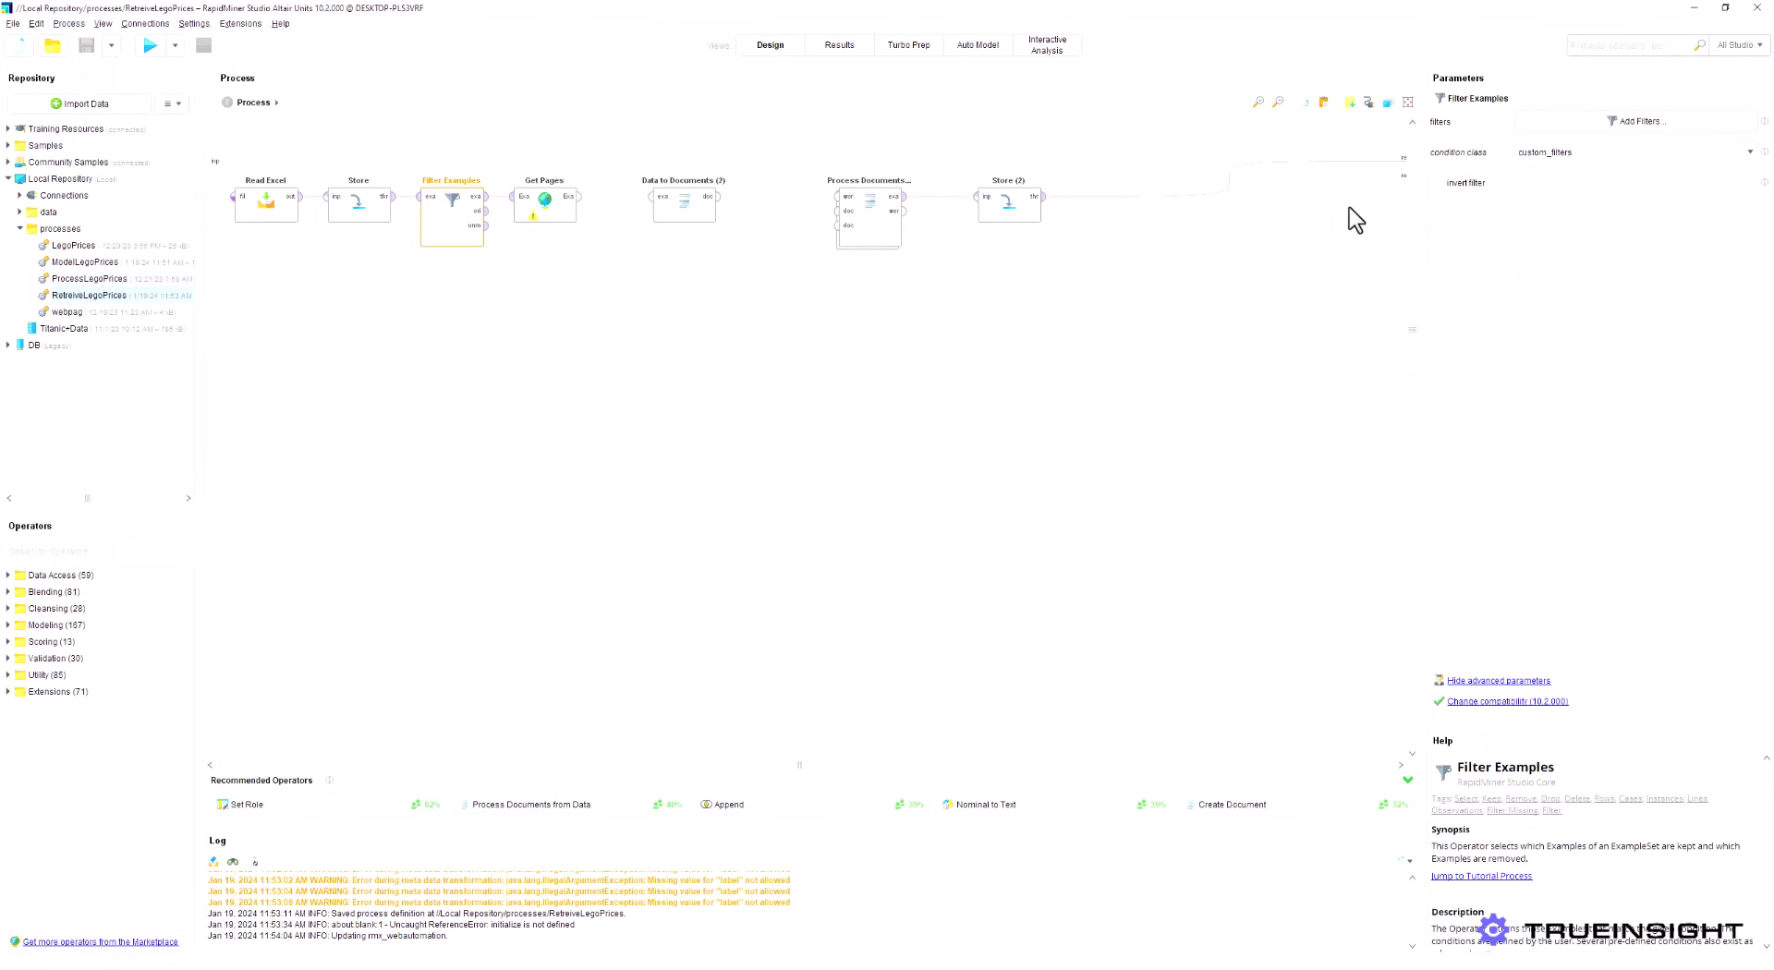
pyautogui.click(1584, 124)
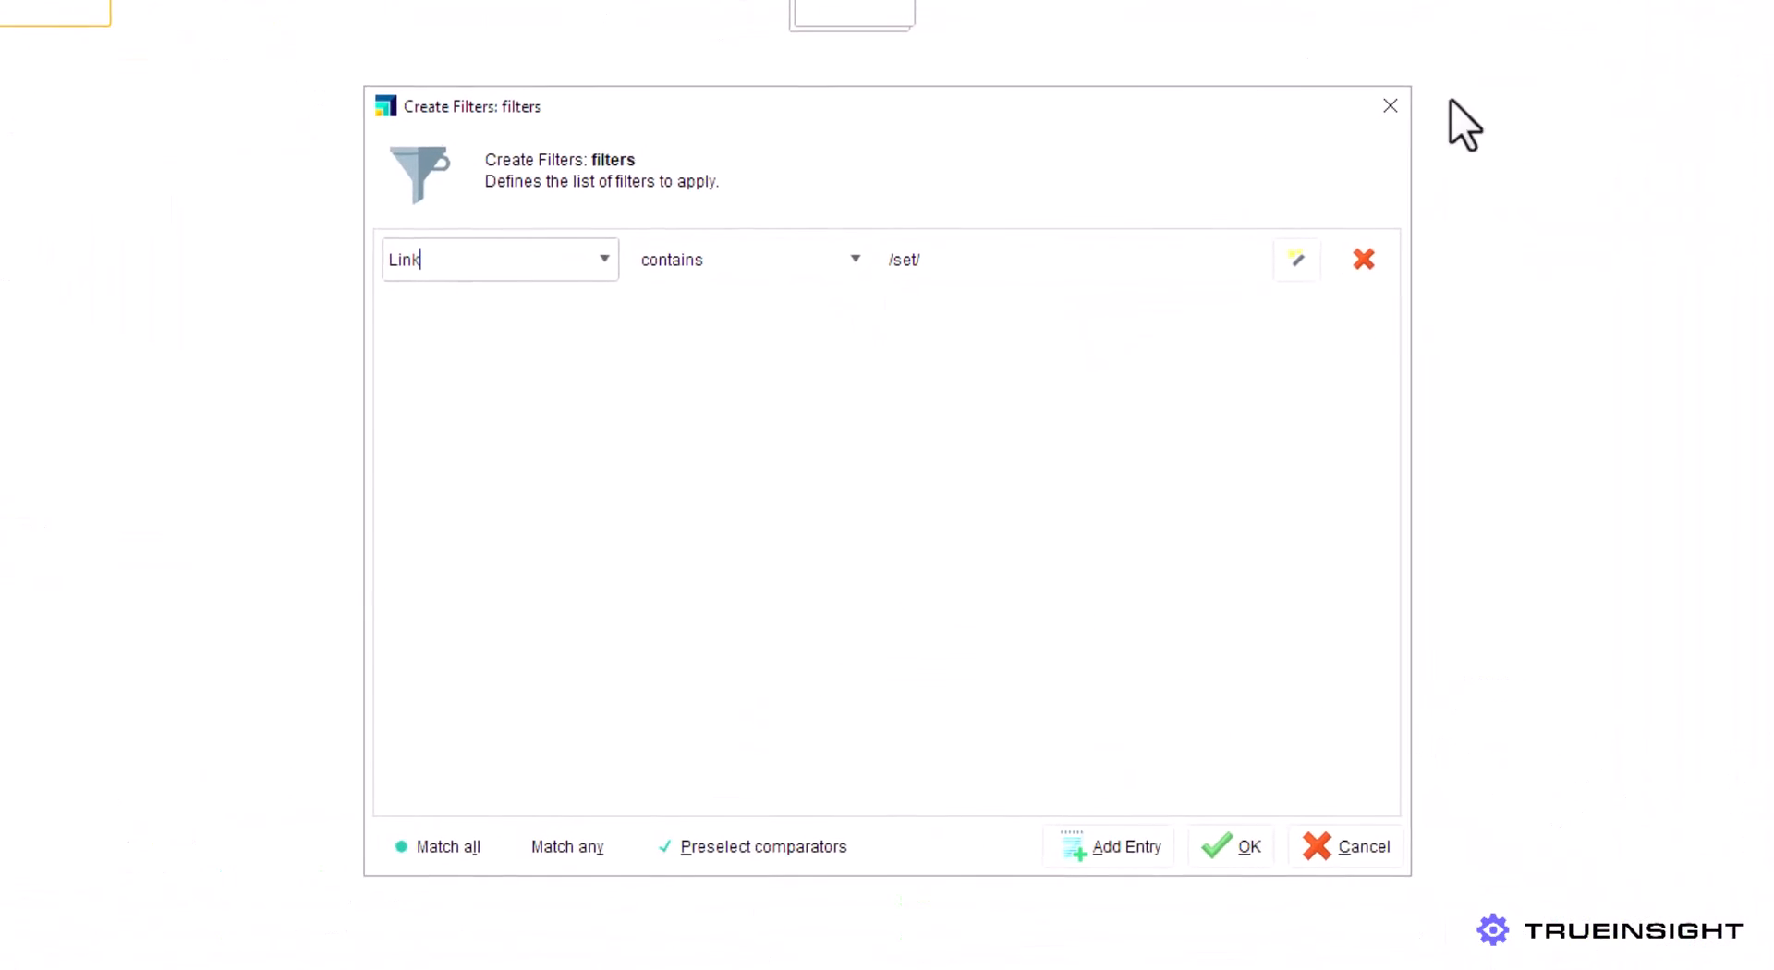
pyautogui.click(1234, 847)
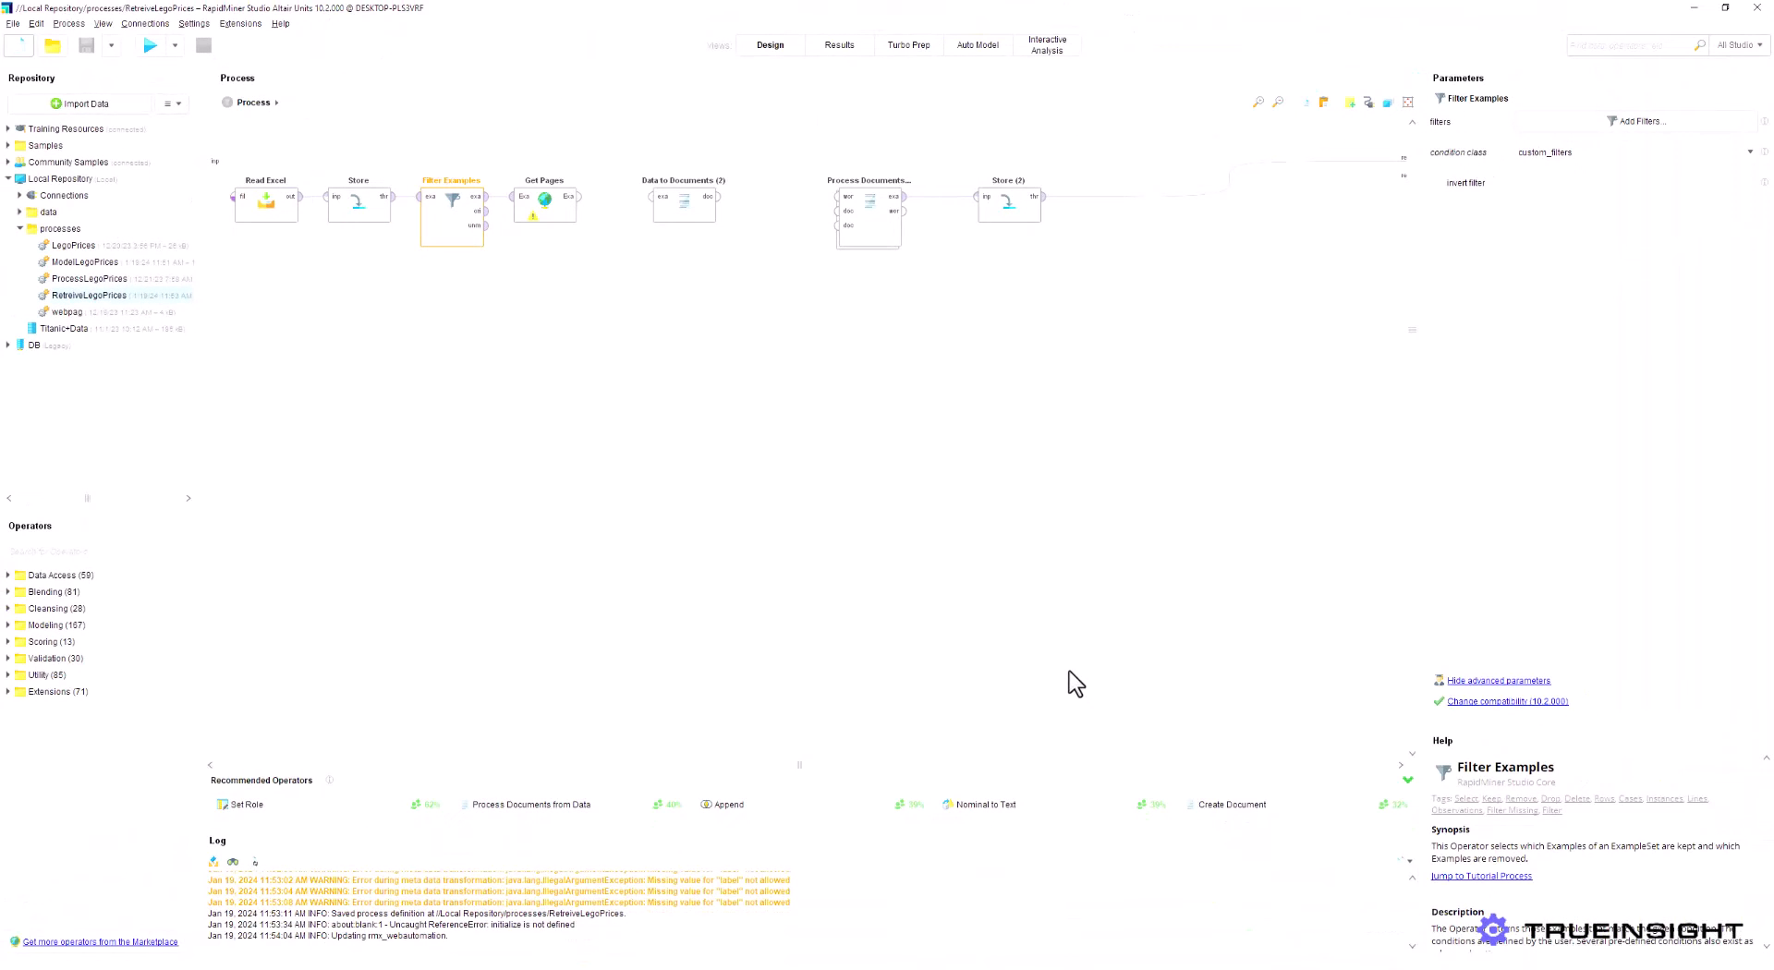
pyautogui.click(1075, 684)
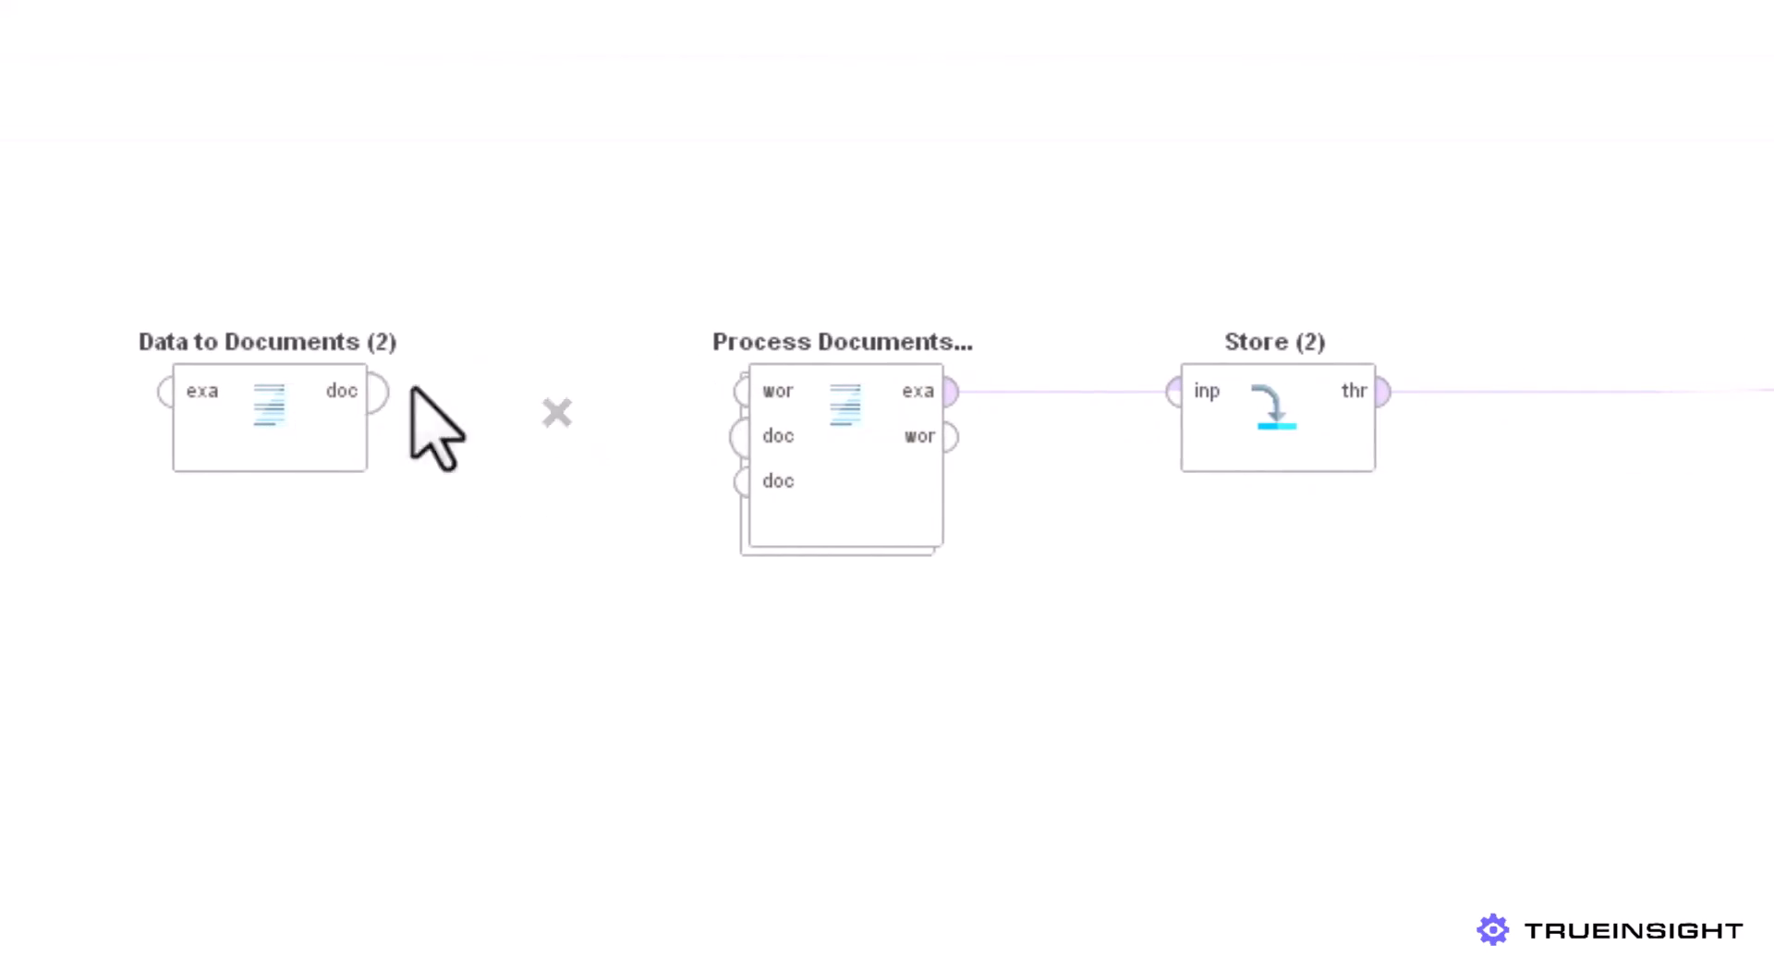
# Open the Process Documents subprocess and review the regular region queries of its first Extract Information operator
pyautogui.doubleClick(867, 433)
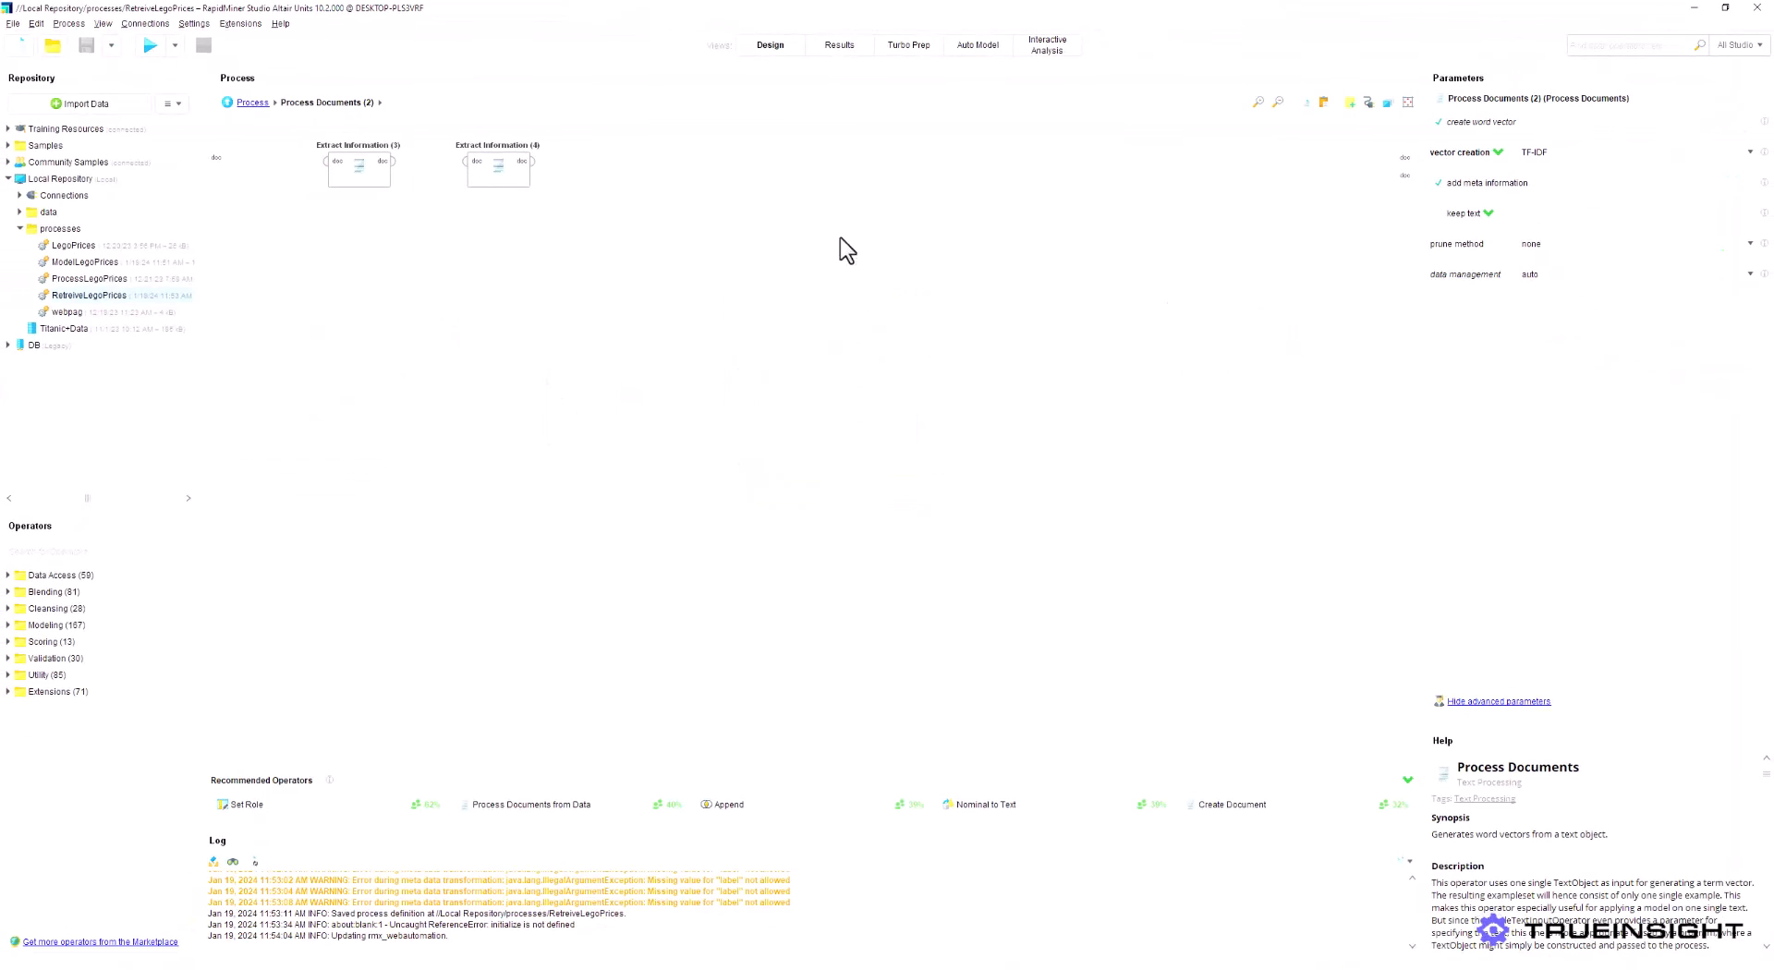
pyautogui.click(351, 183)
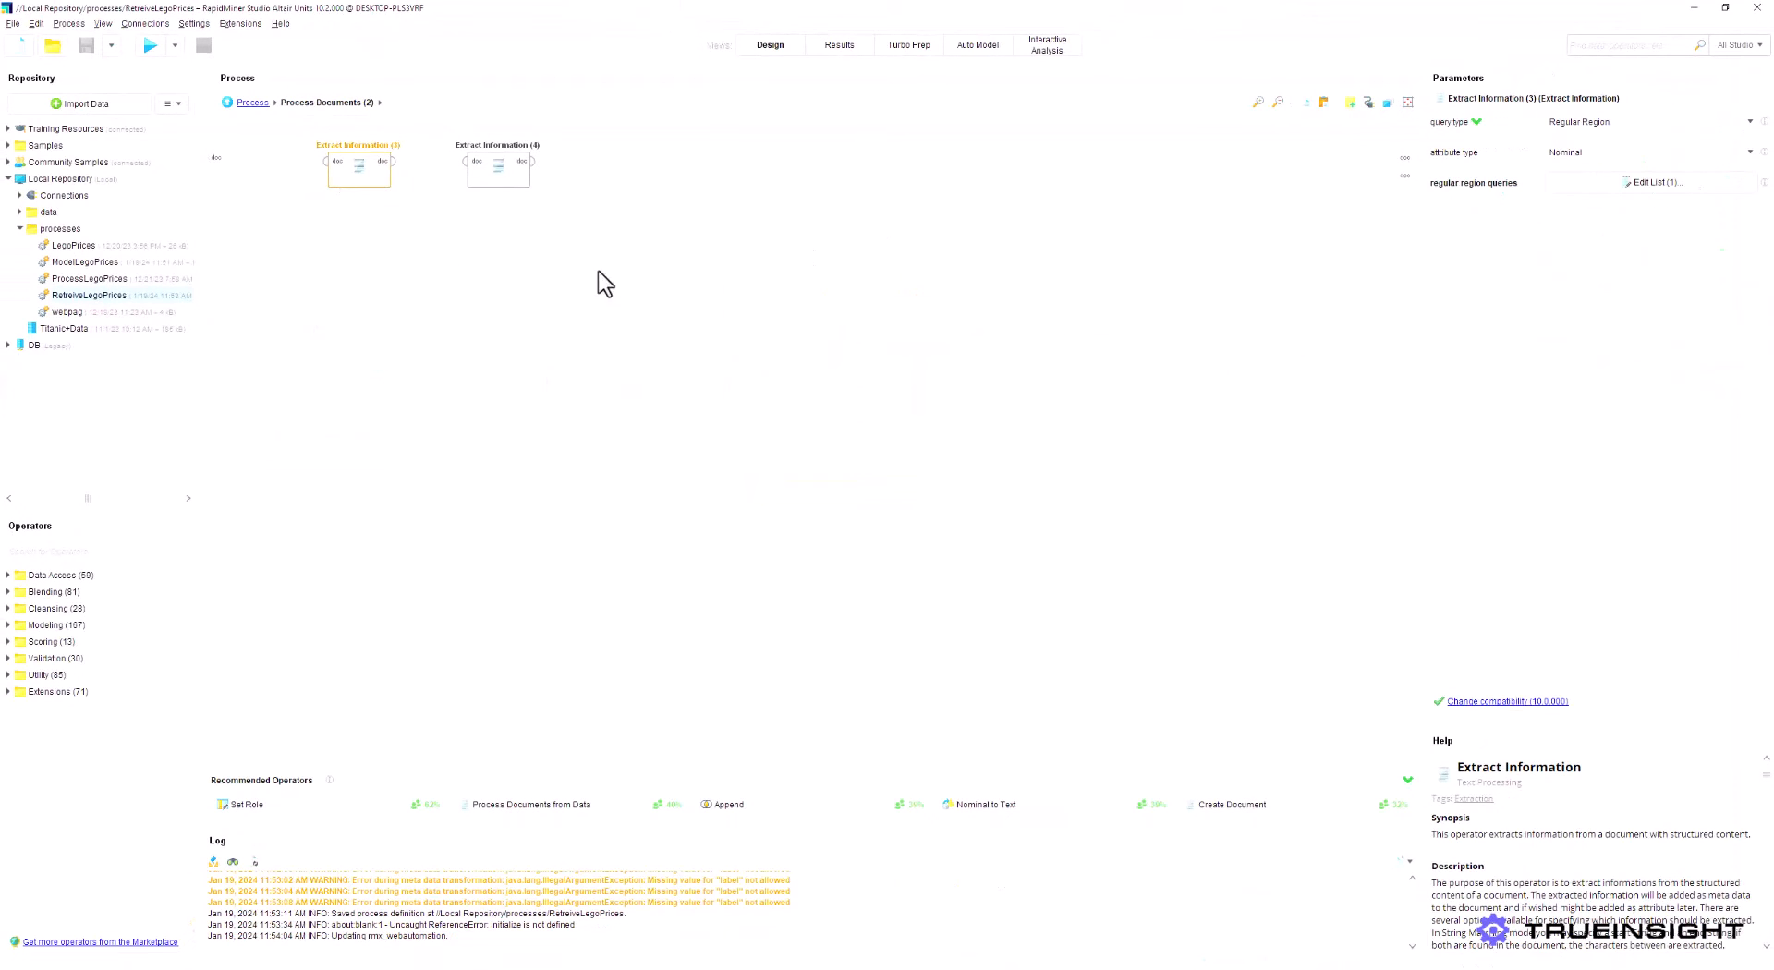
pyautogui.click(1652, 182)
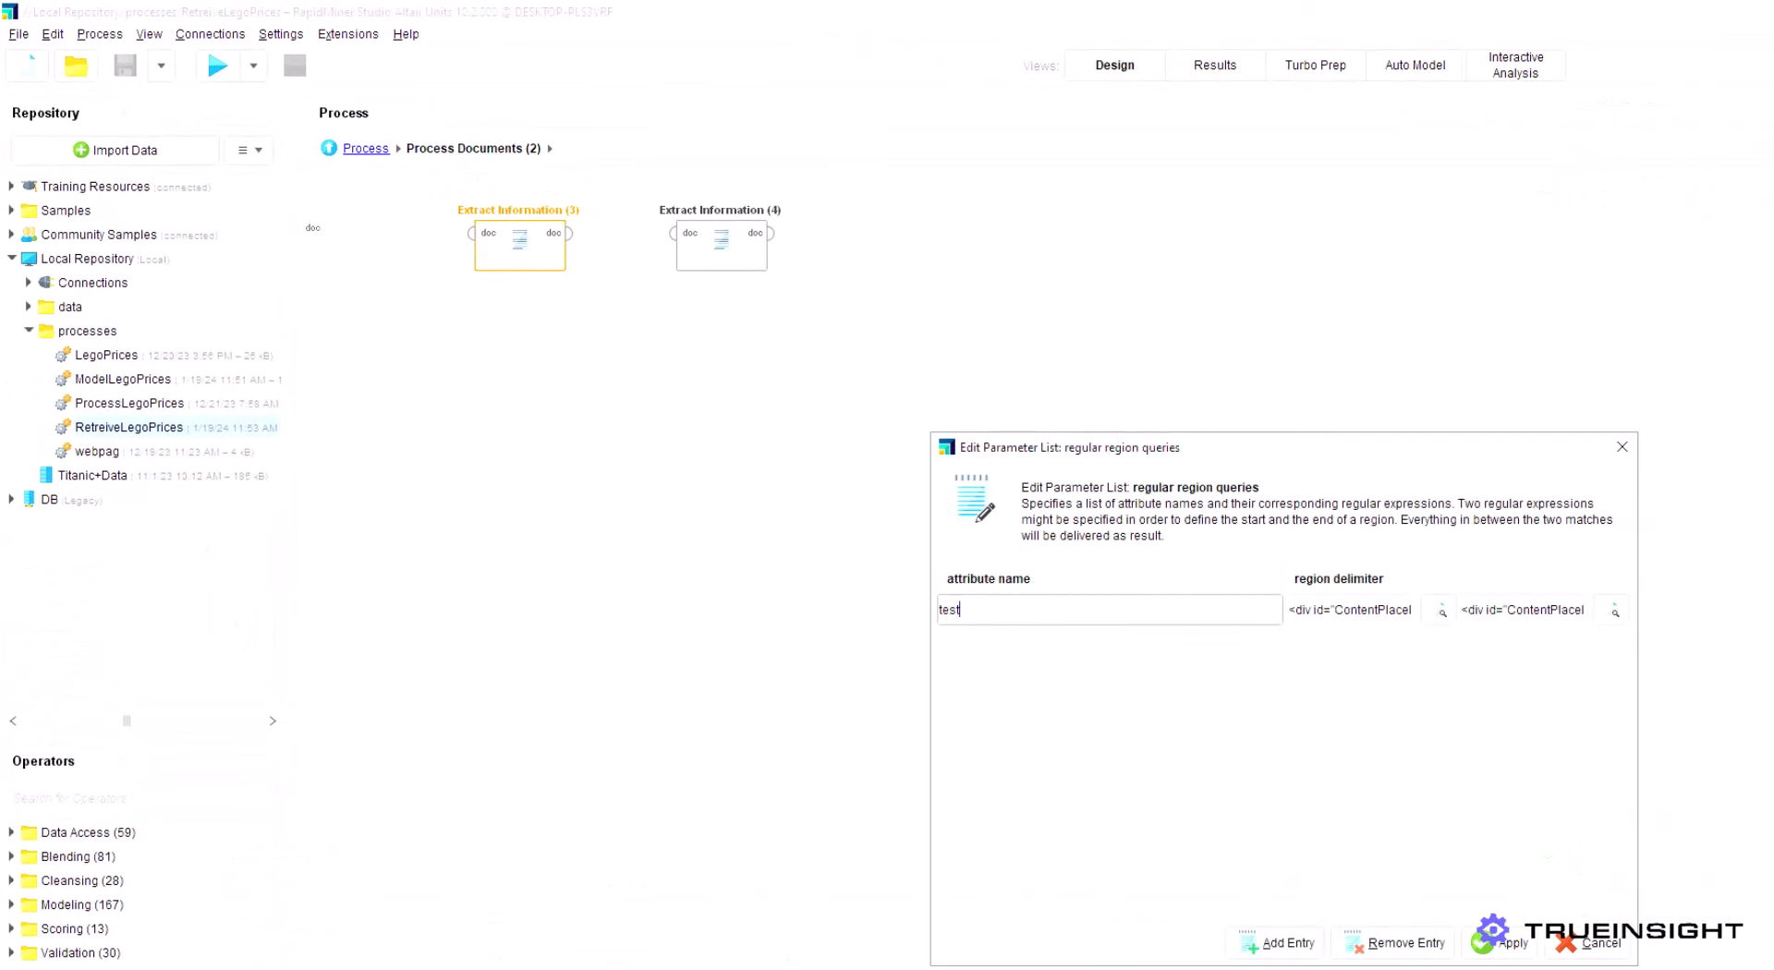
pyautogui.click(1622, 447)
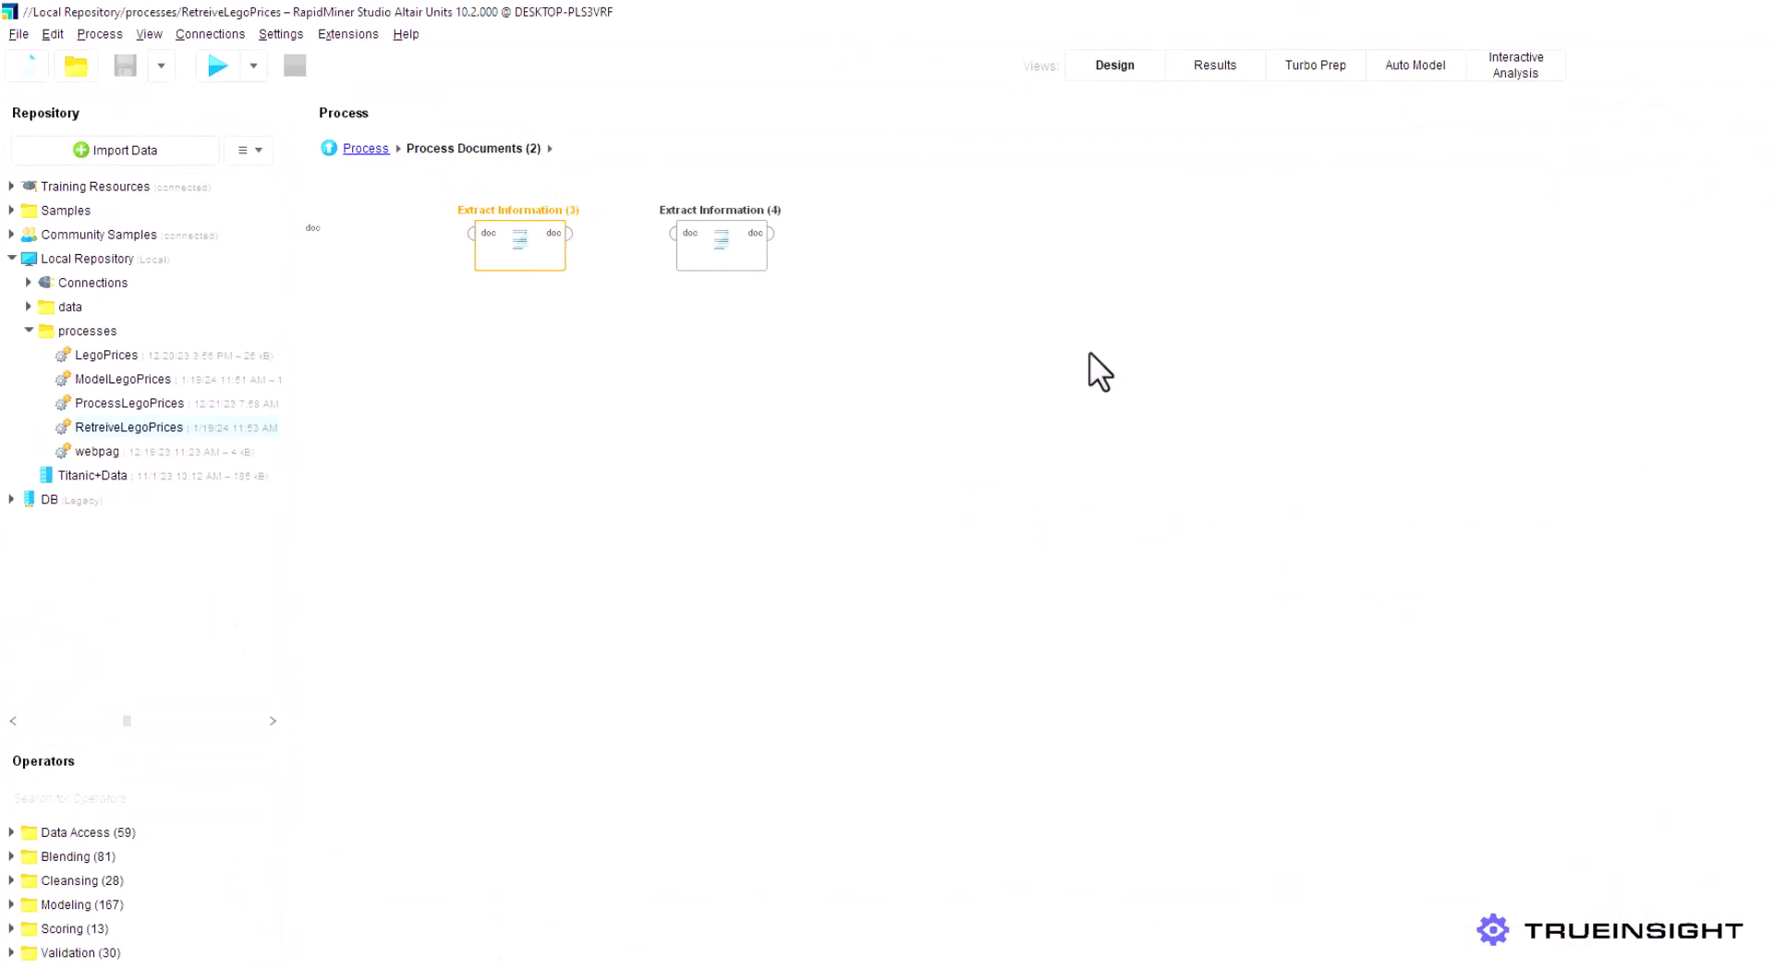
# Review the string matching queries of the second Extract Information operator, and return to the parent process
pyautogui.click(721, 268)
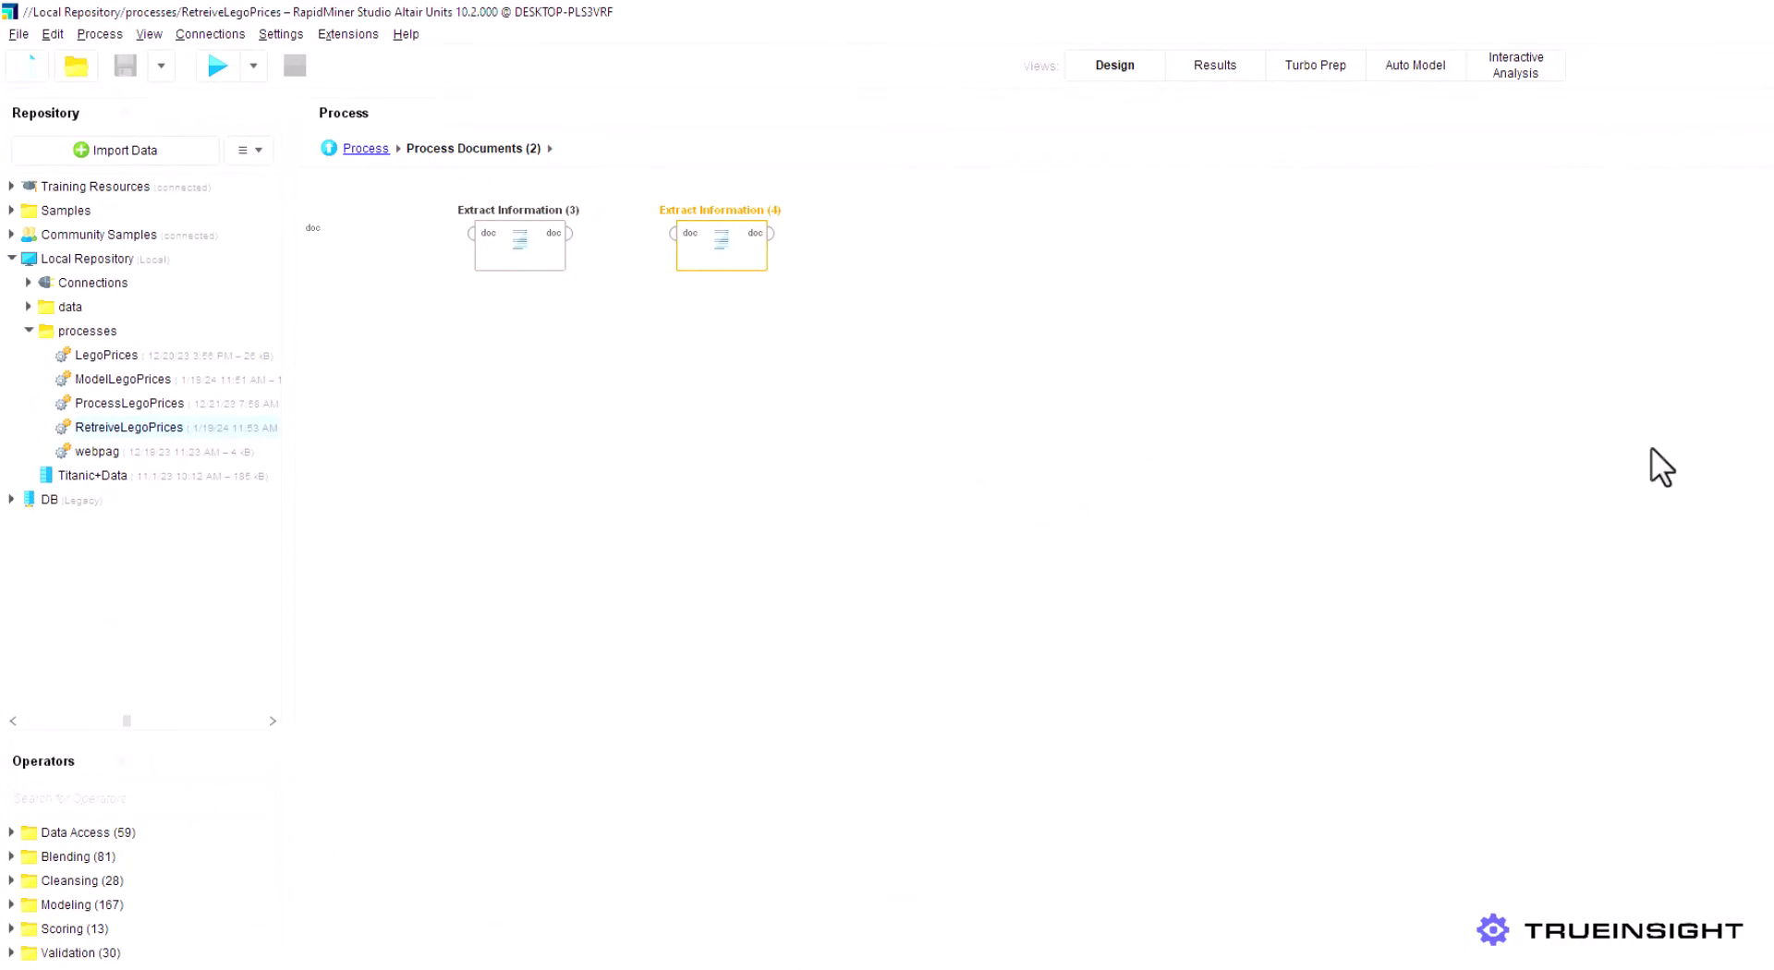
pyautogui.click(1770, 238)
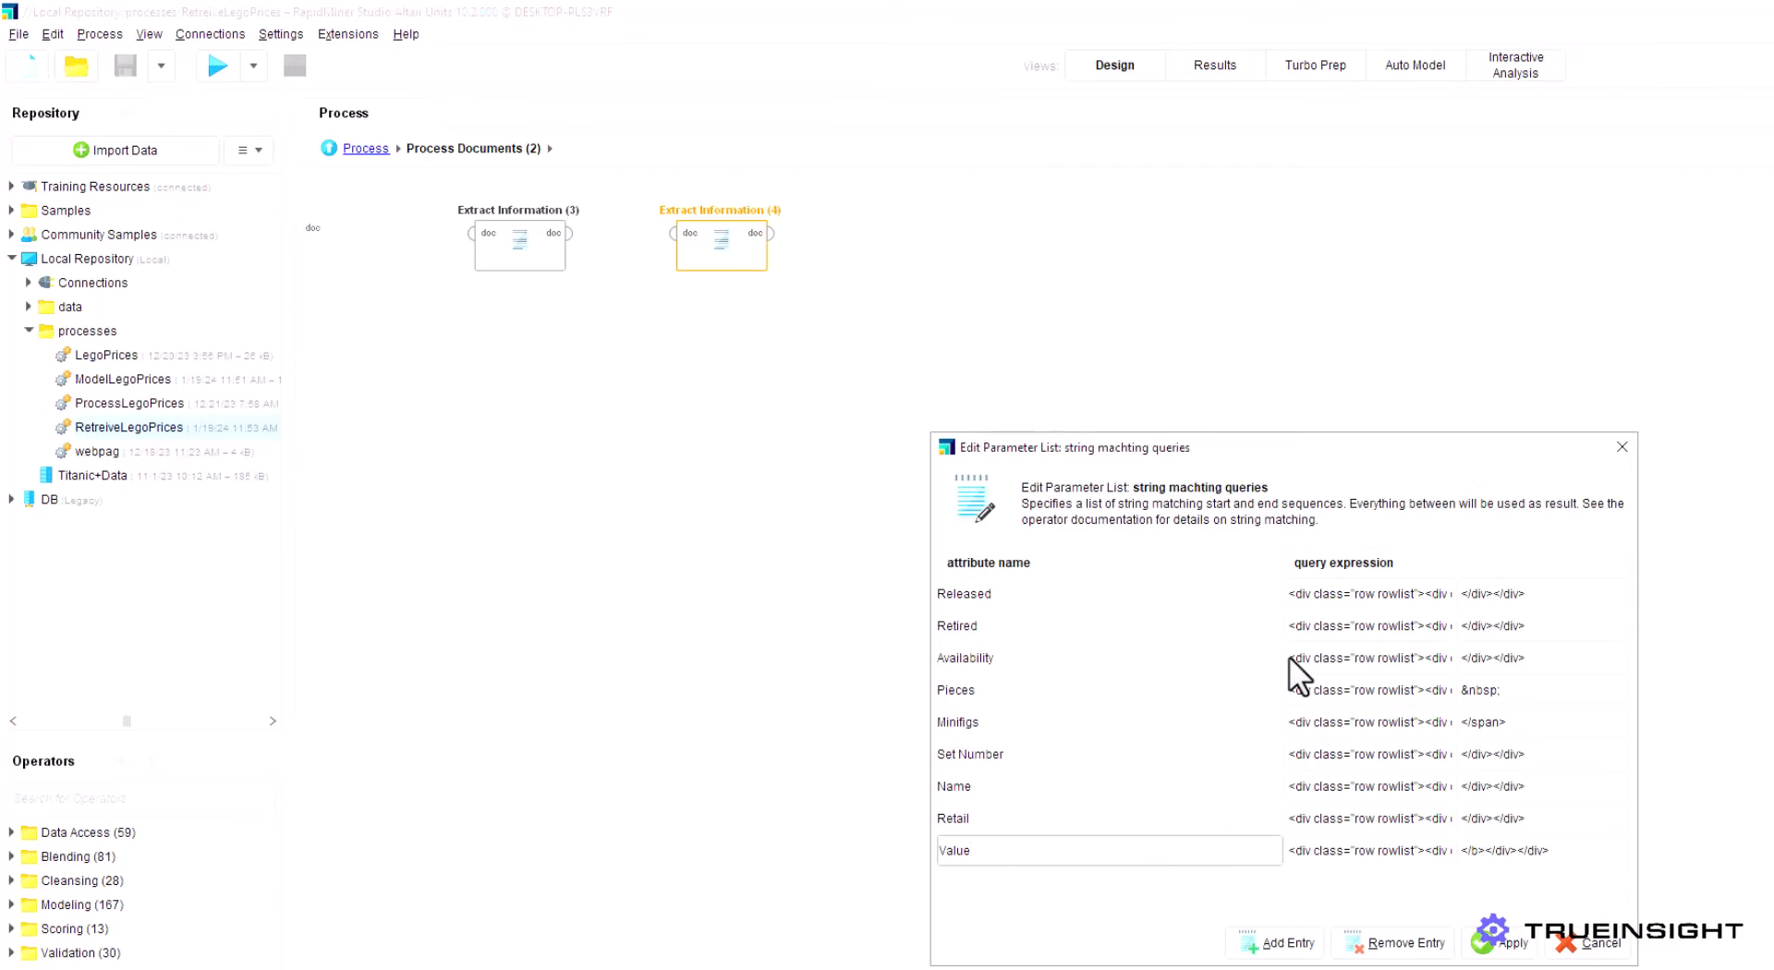
pyautogui.click(1502, 943)
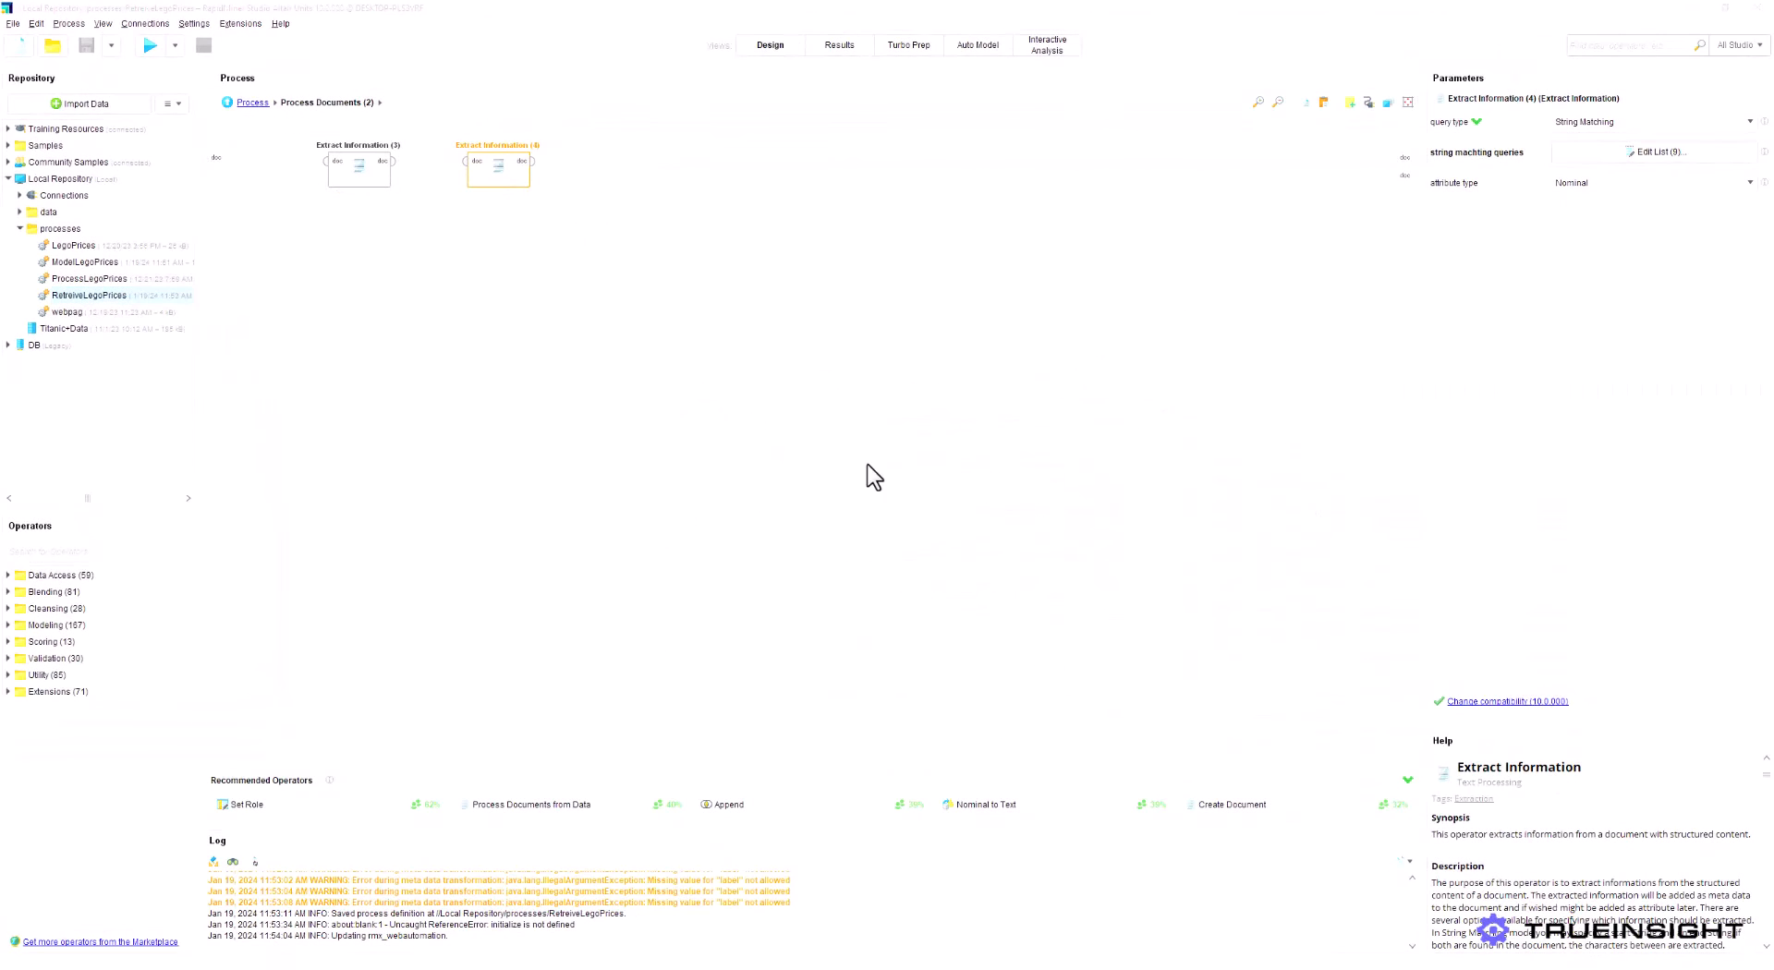
pyautogui.click(245, 102)
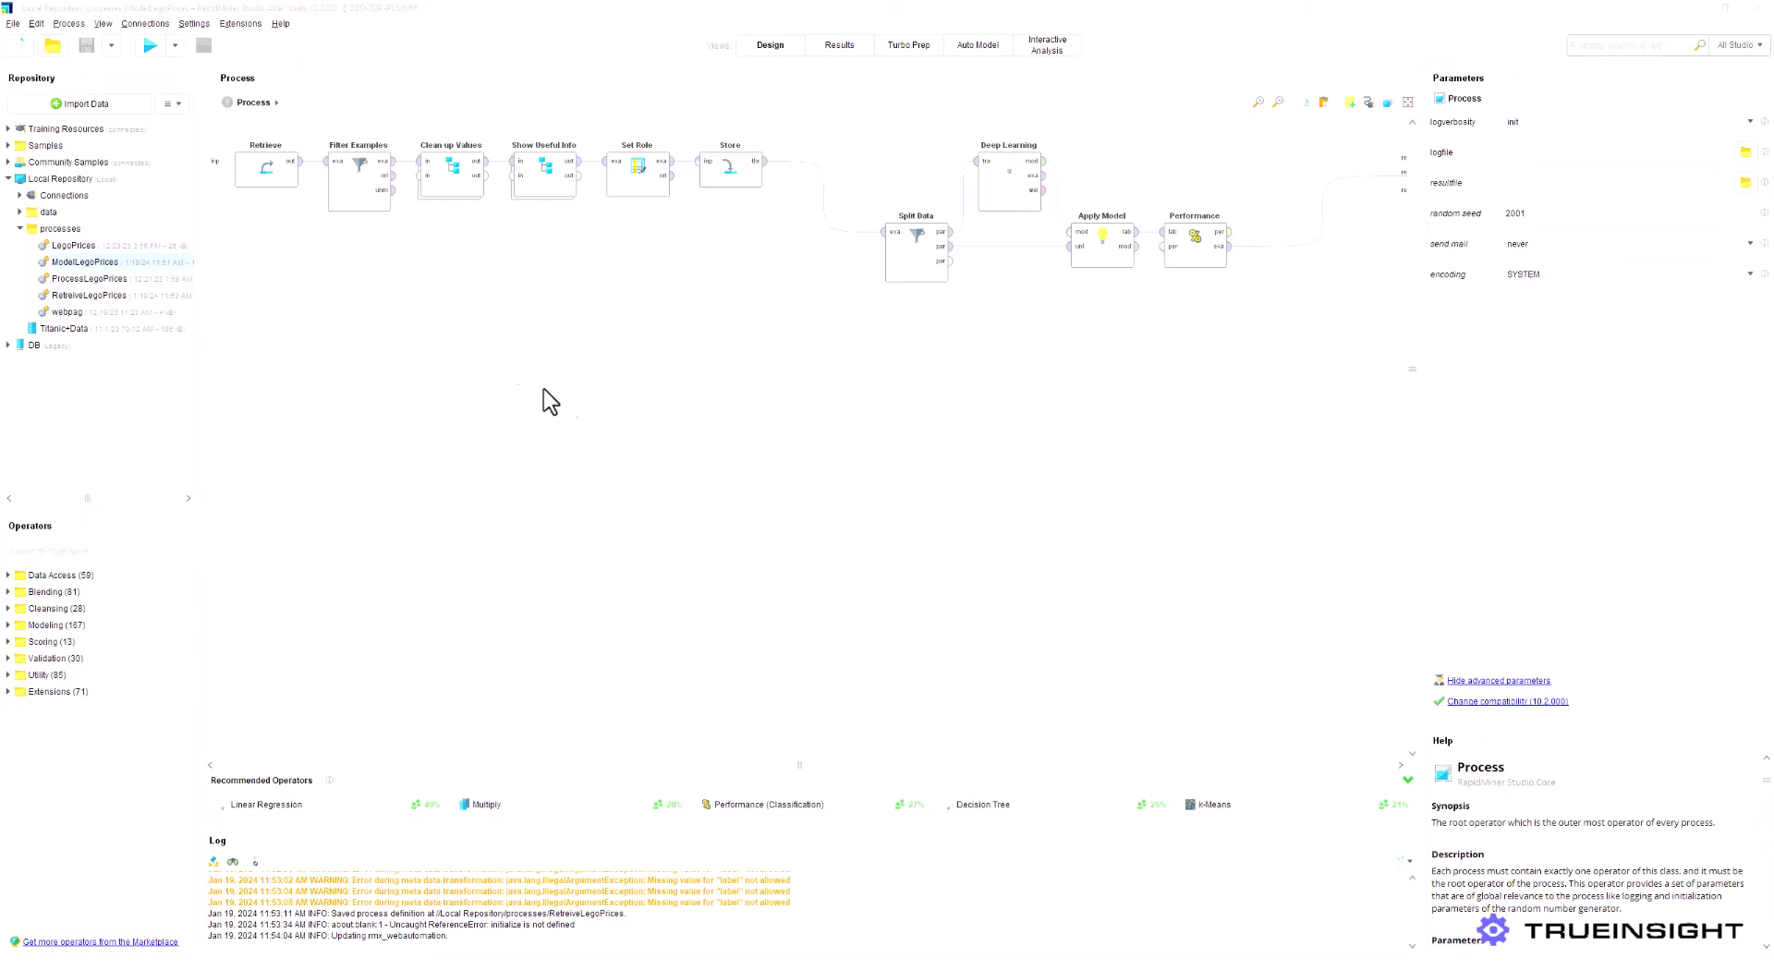
# Review the filter conditions of the Filter Examples operator in the ModelLegoPrices process
pyautogui.click(357, 189)
pyautogui.doubleClick(357, 190)
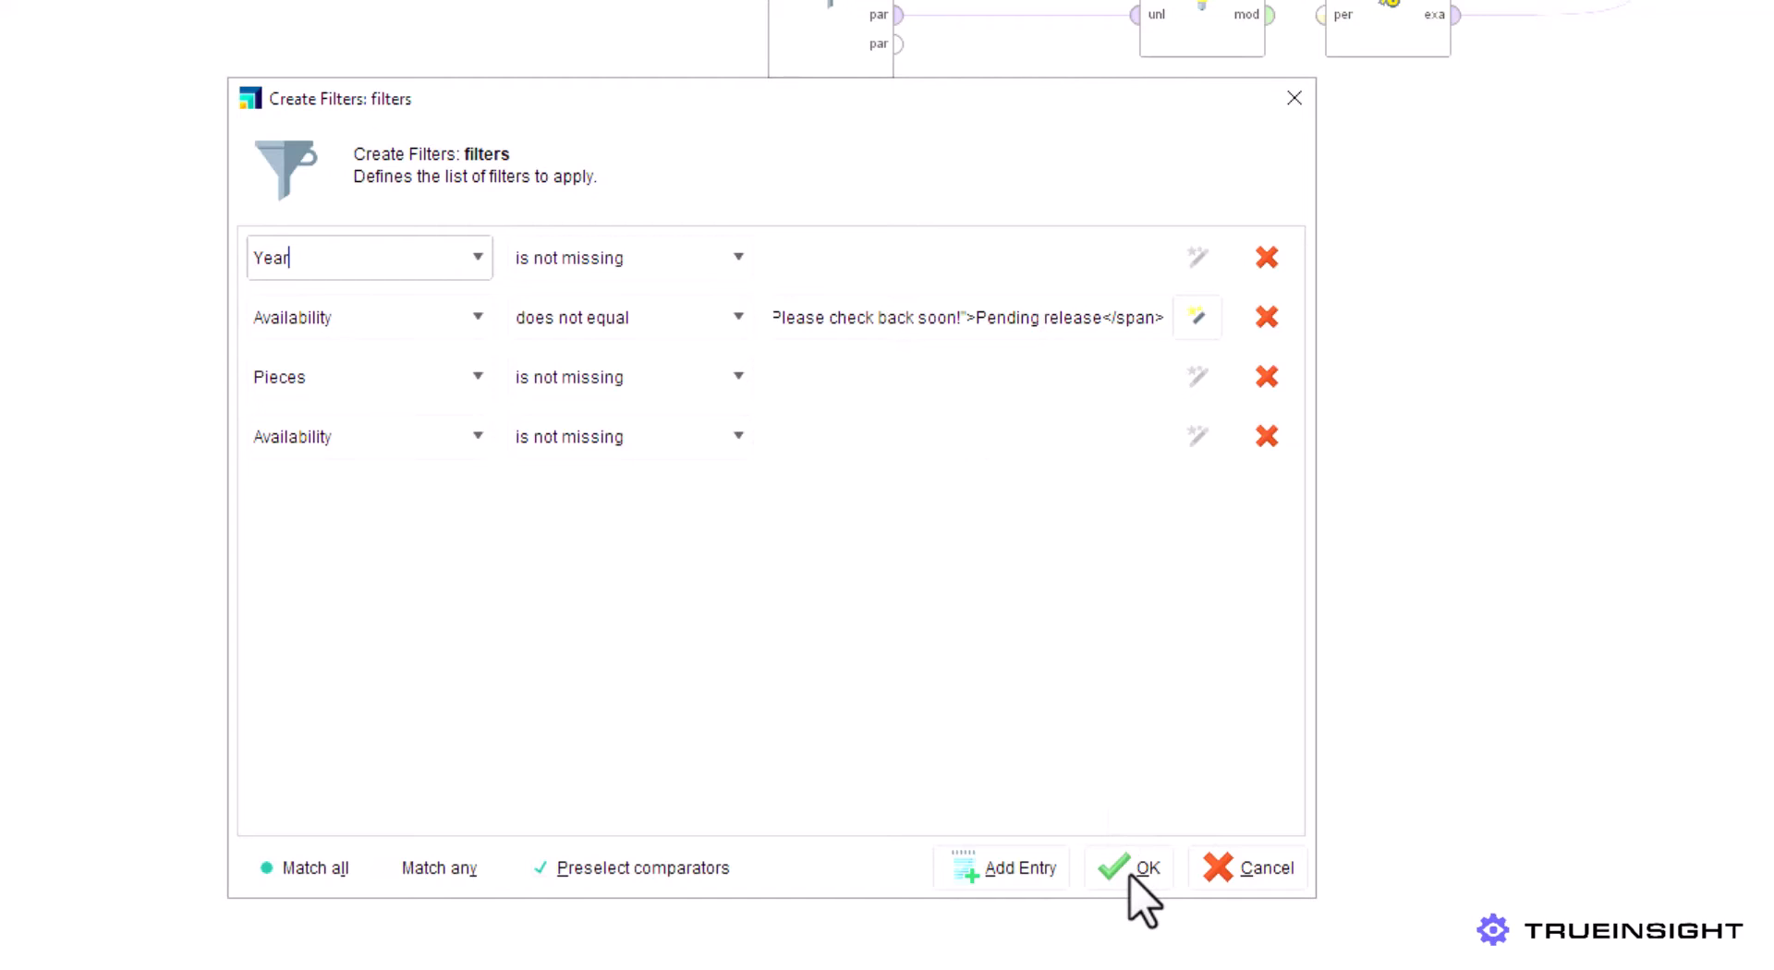
pyautogui.click(1132, 870)
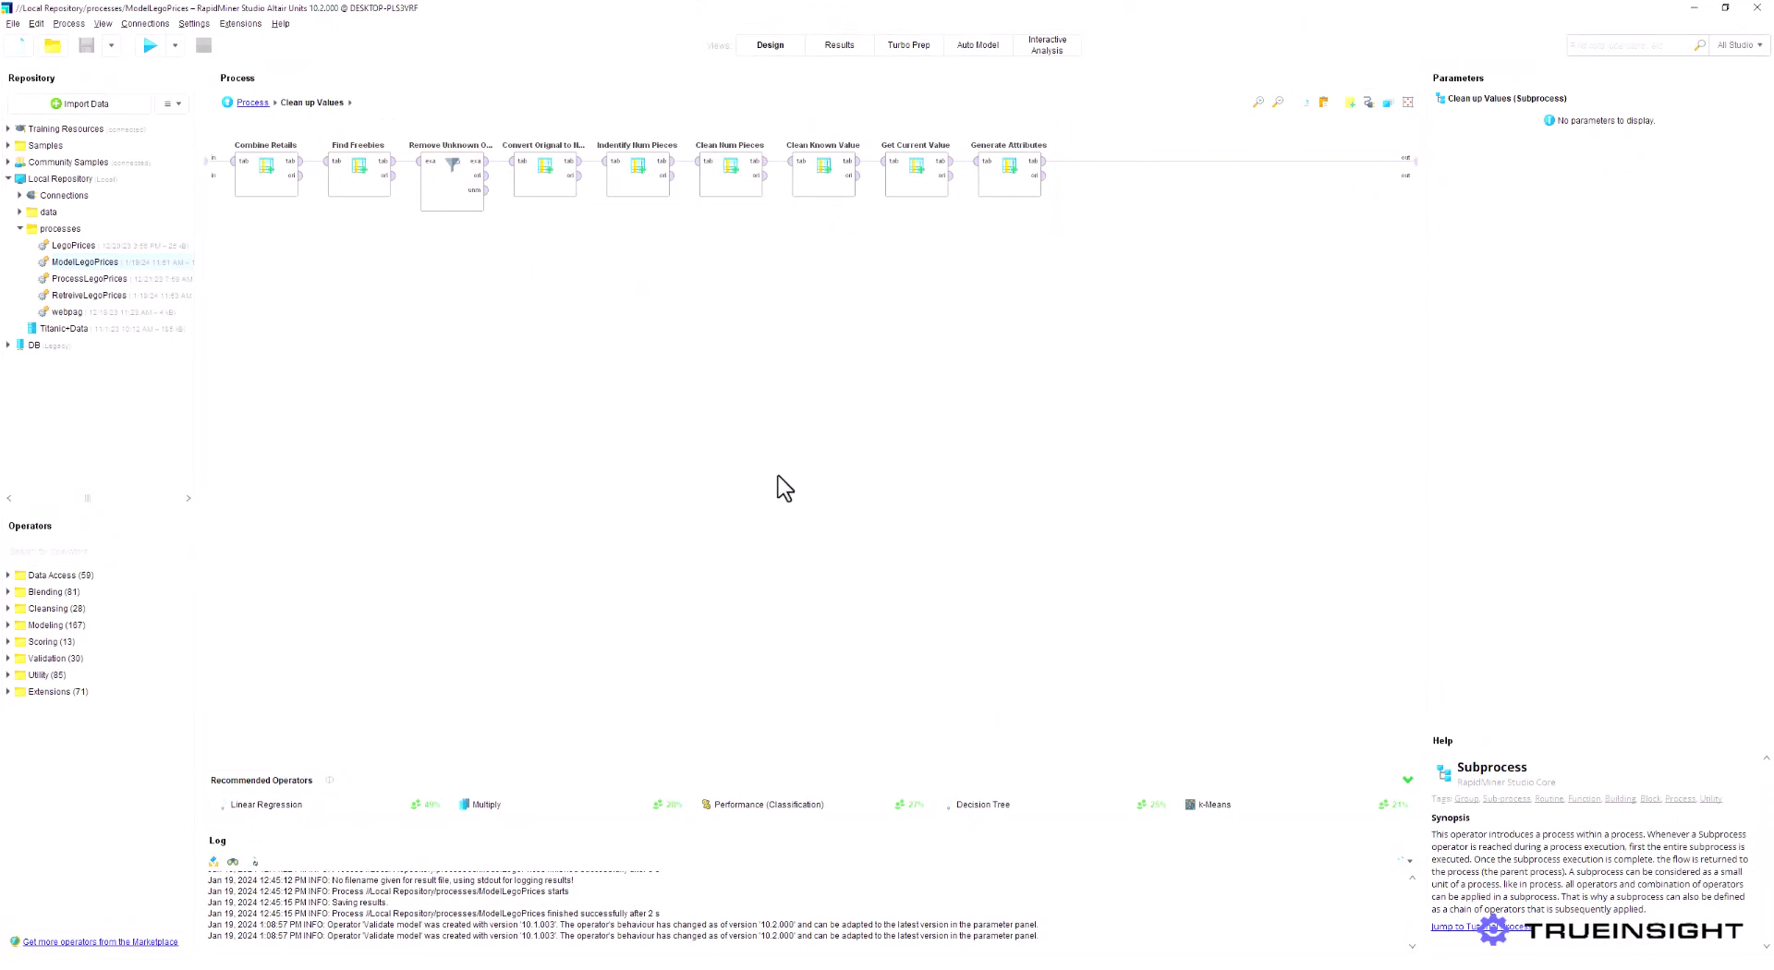
# In the Clean up Values subprocess, review the Combine Retails function expression and the Remove Unknown Original filter
pyautogui.click(276, 188)
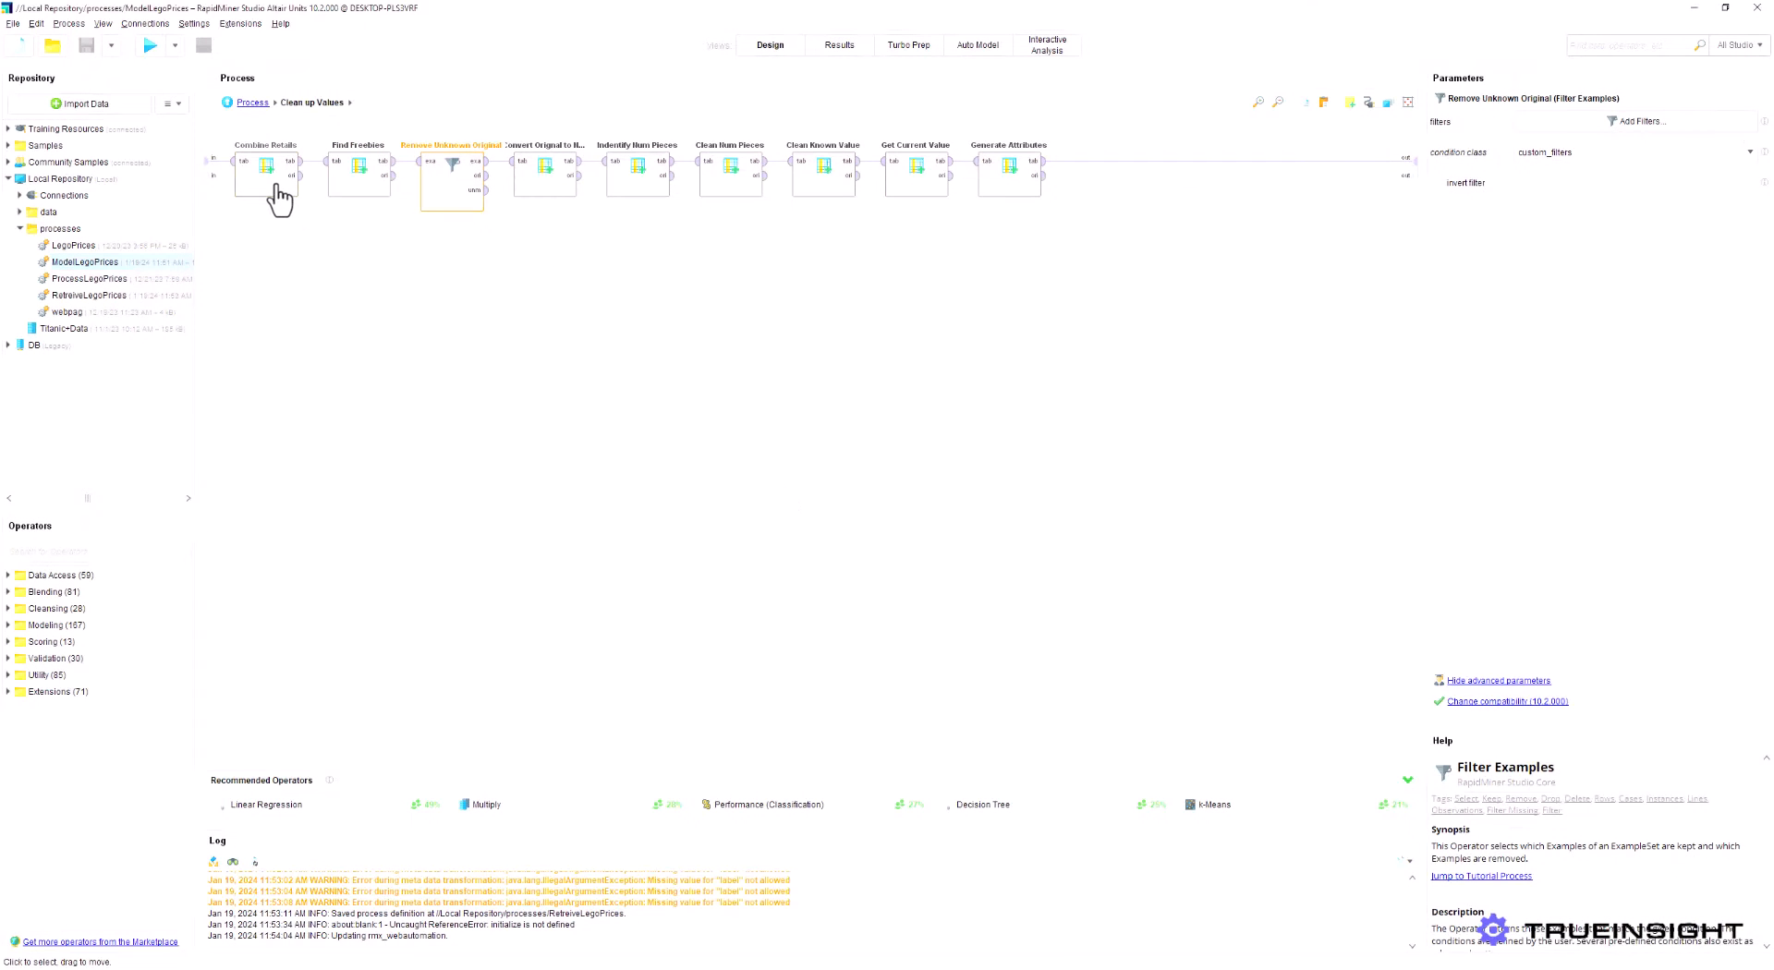
pyautogui.doubleClick(276, 190)
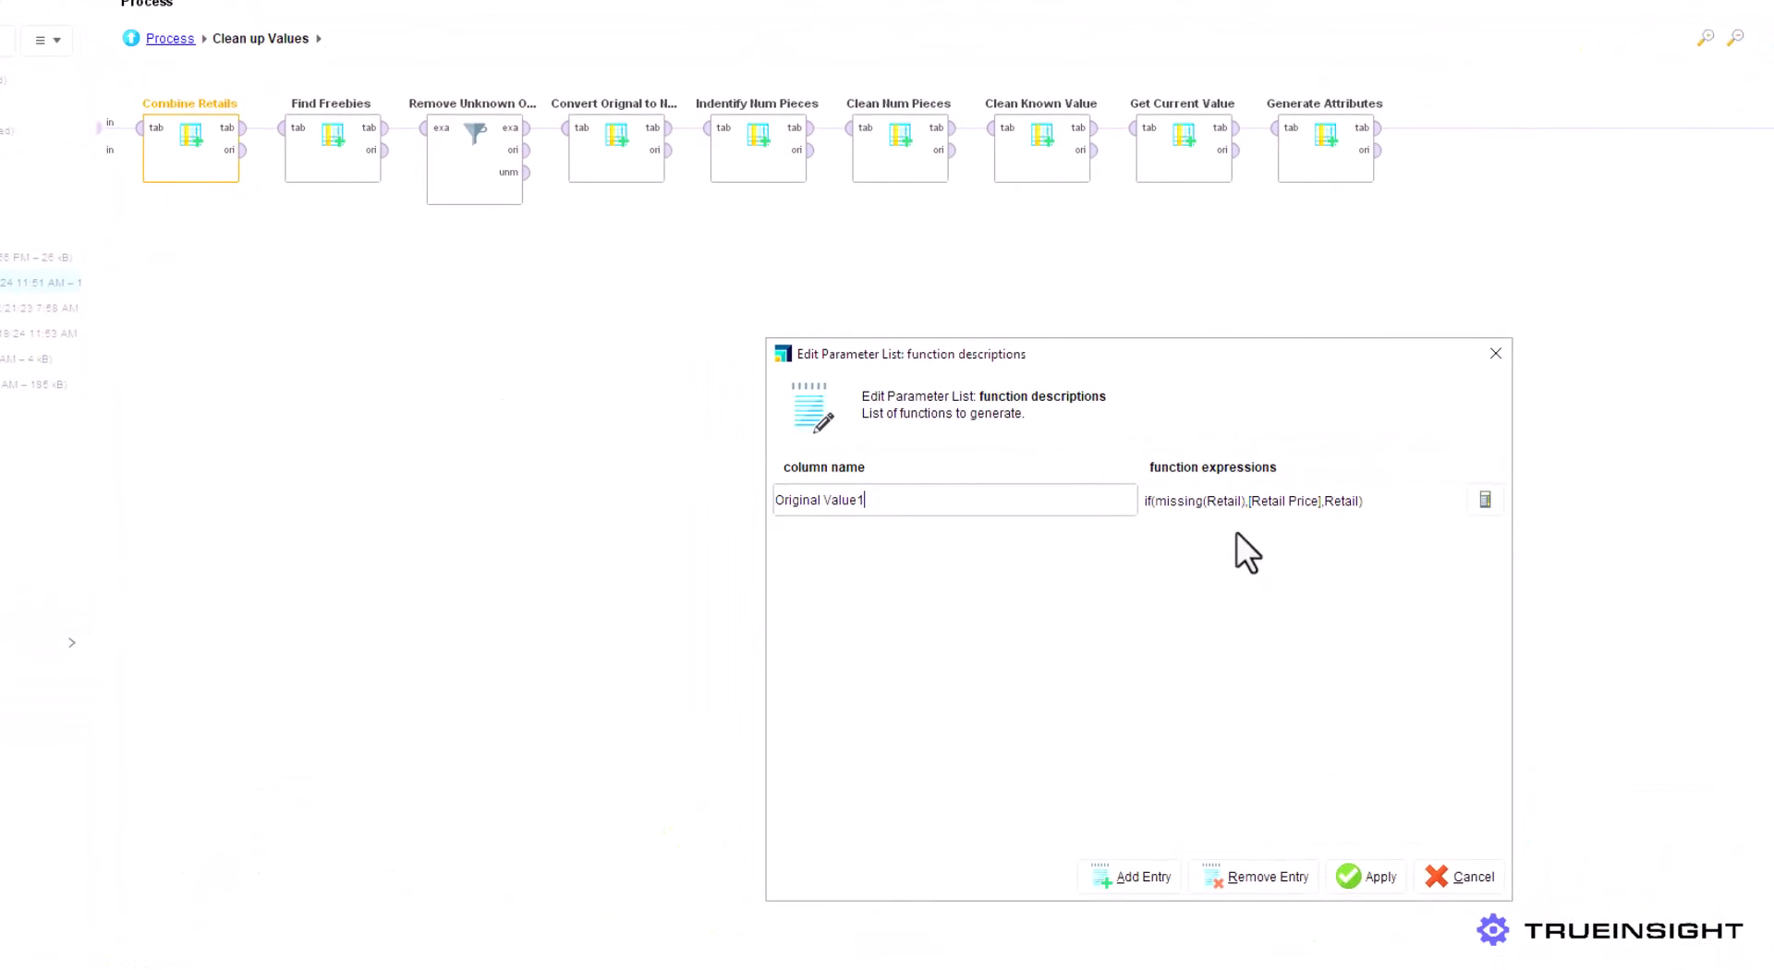
pyautogui.click(1491, 357)
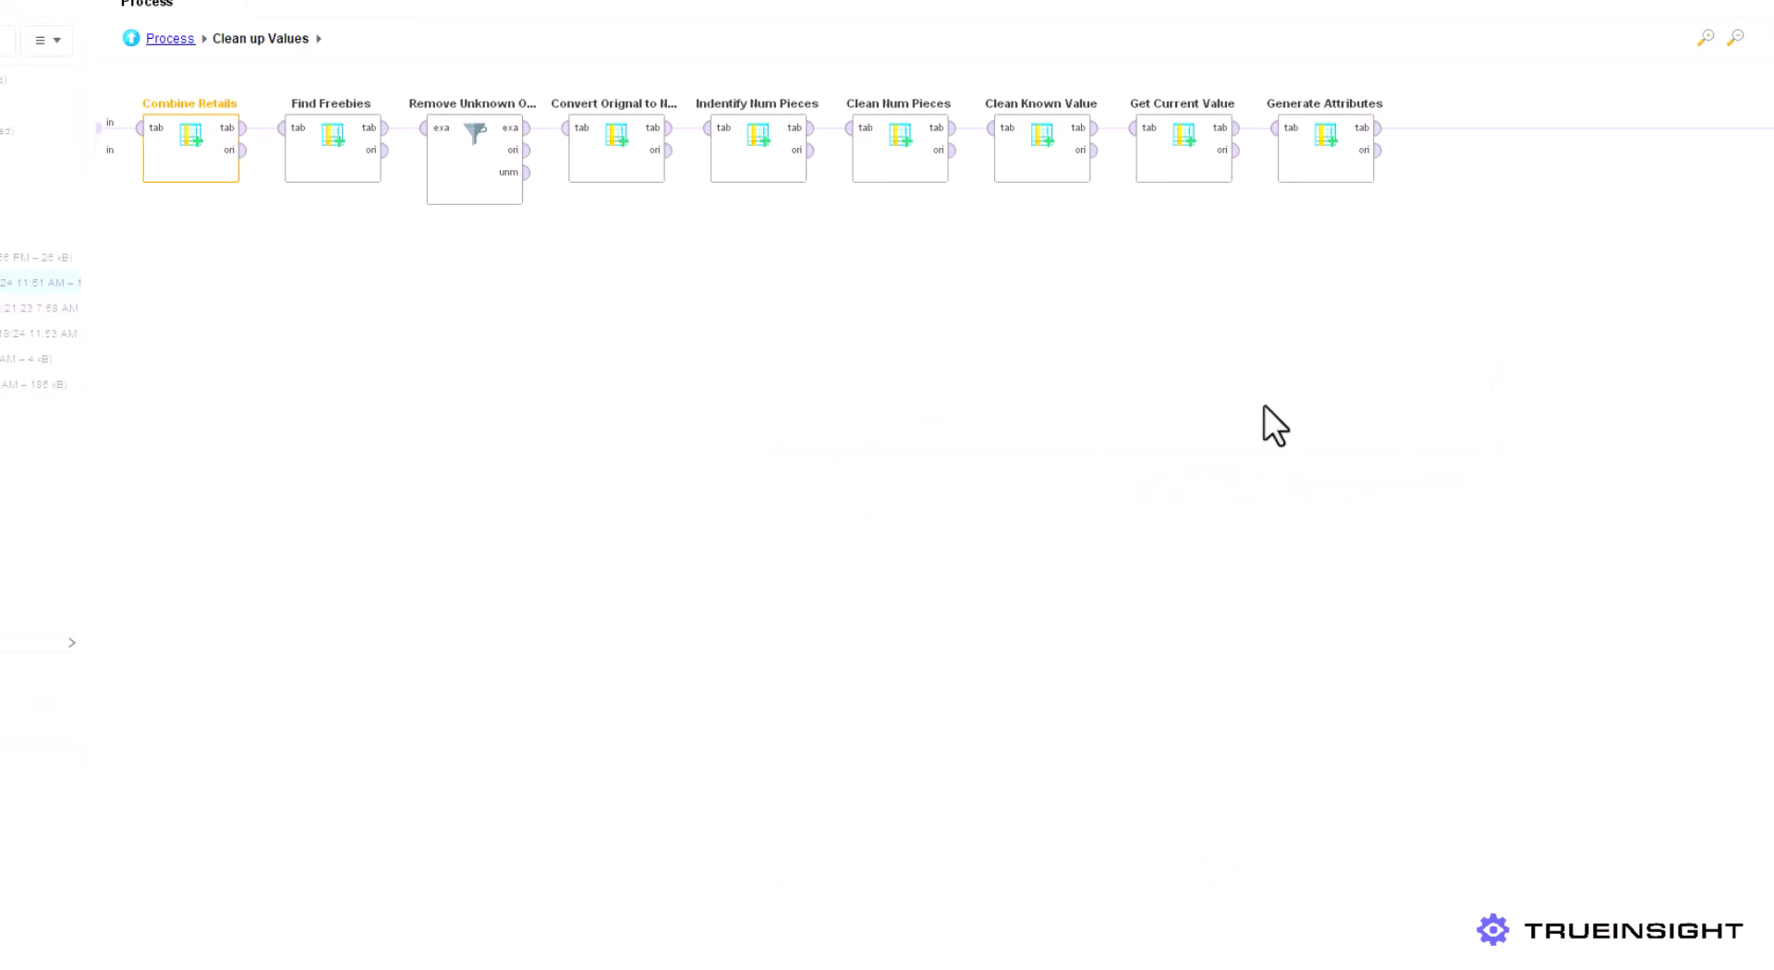
pyautogui.doubleClick(468, 185)
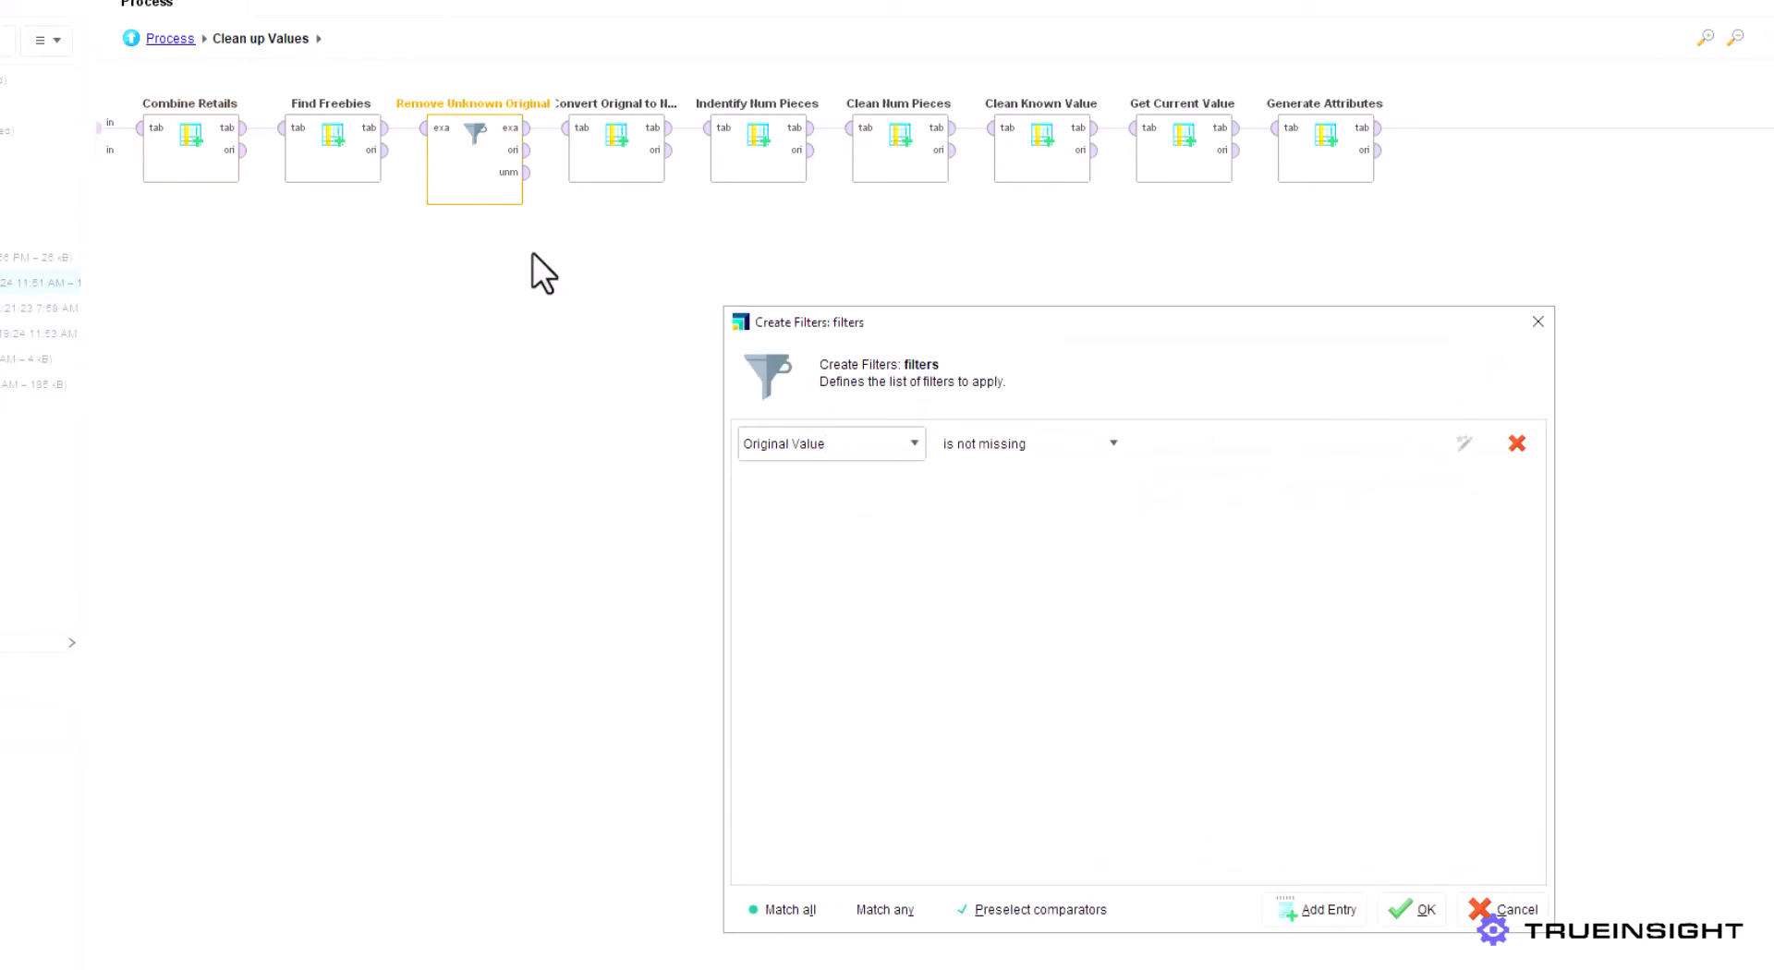
pyautogui.click(1539, 322)
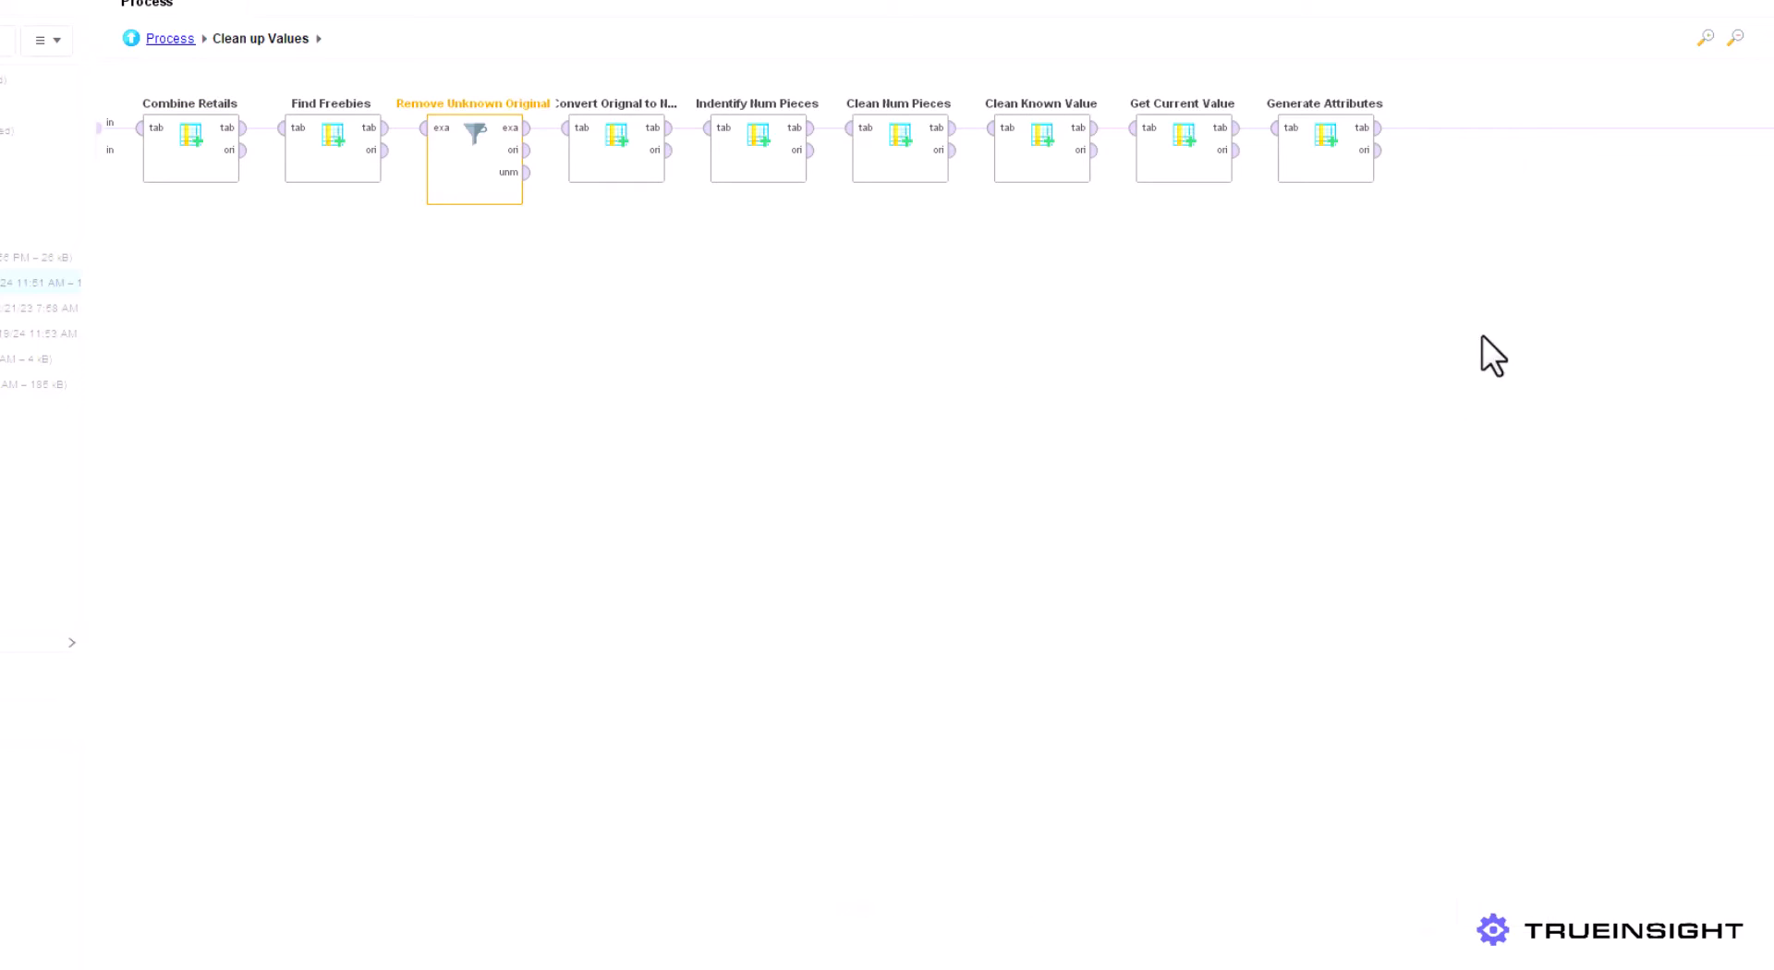
# Review the function expressions of the Generate Attributes operator in Clean up Values, and return to the main process
pyautogui.doubleClick(1322, 167)
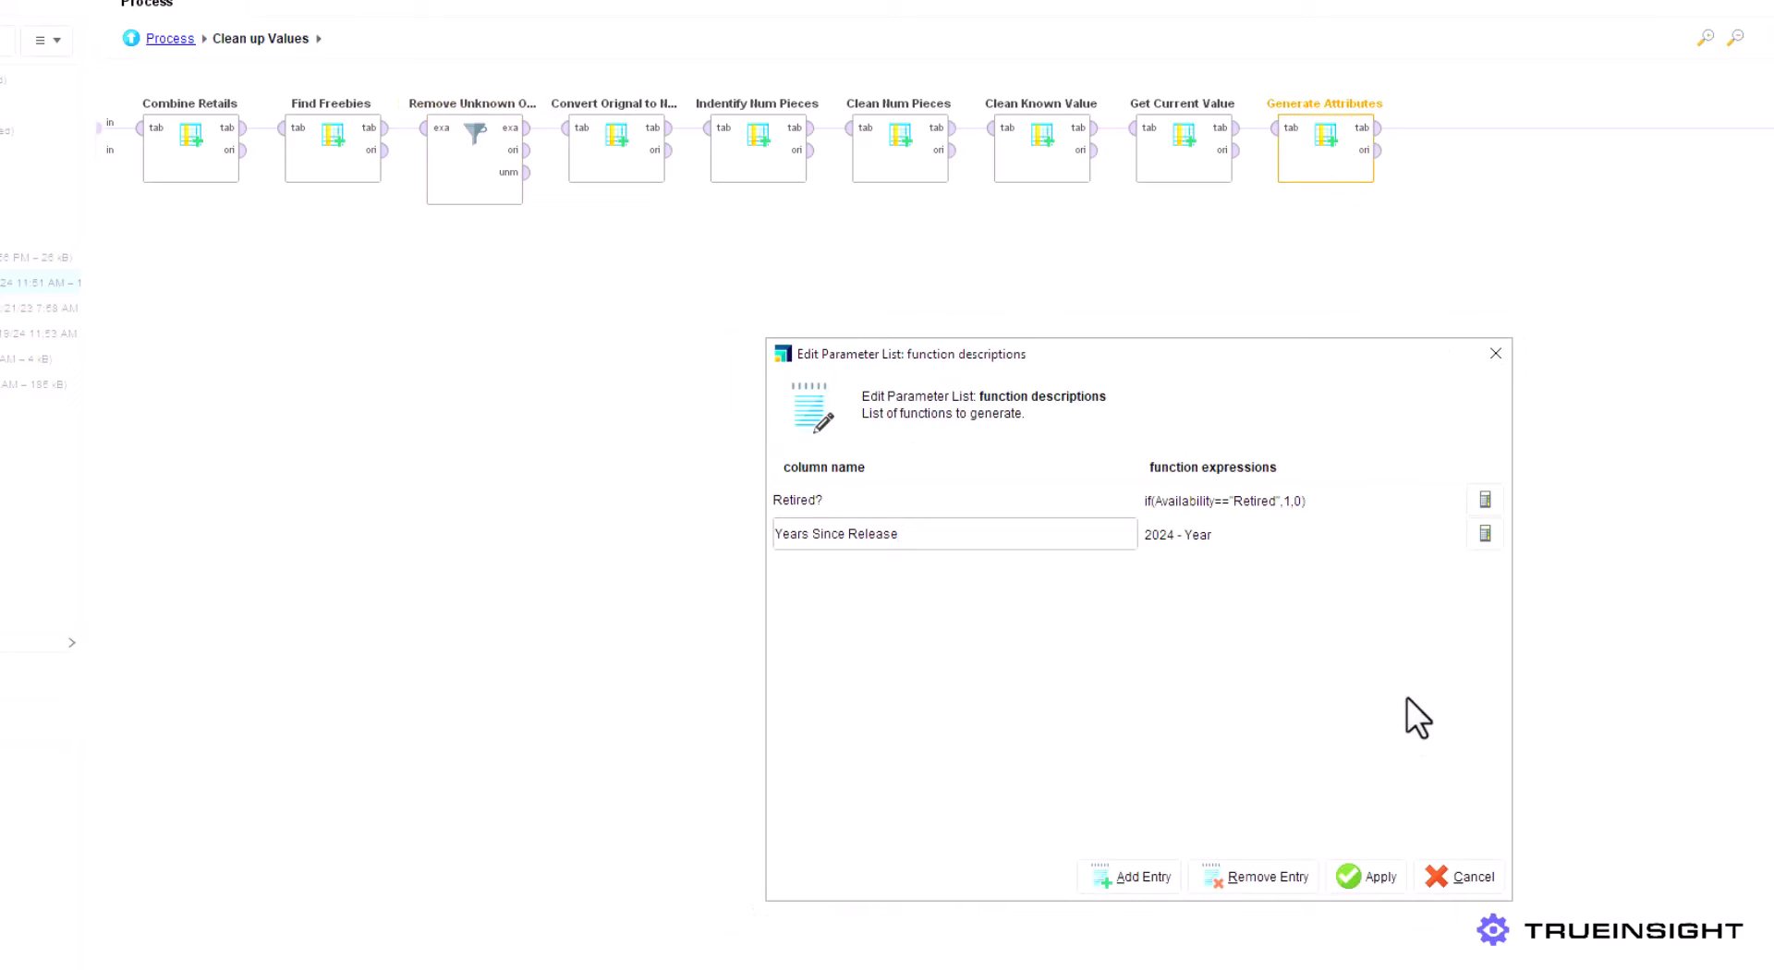
pyautogui.click(1375, 878)
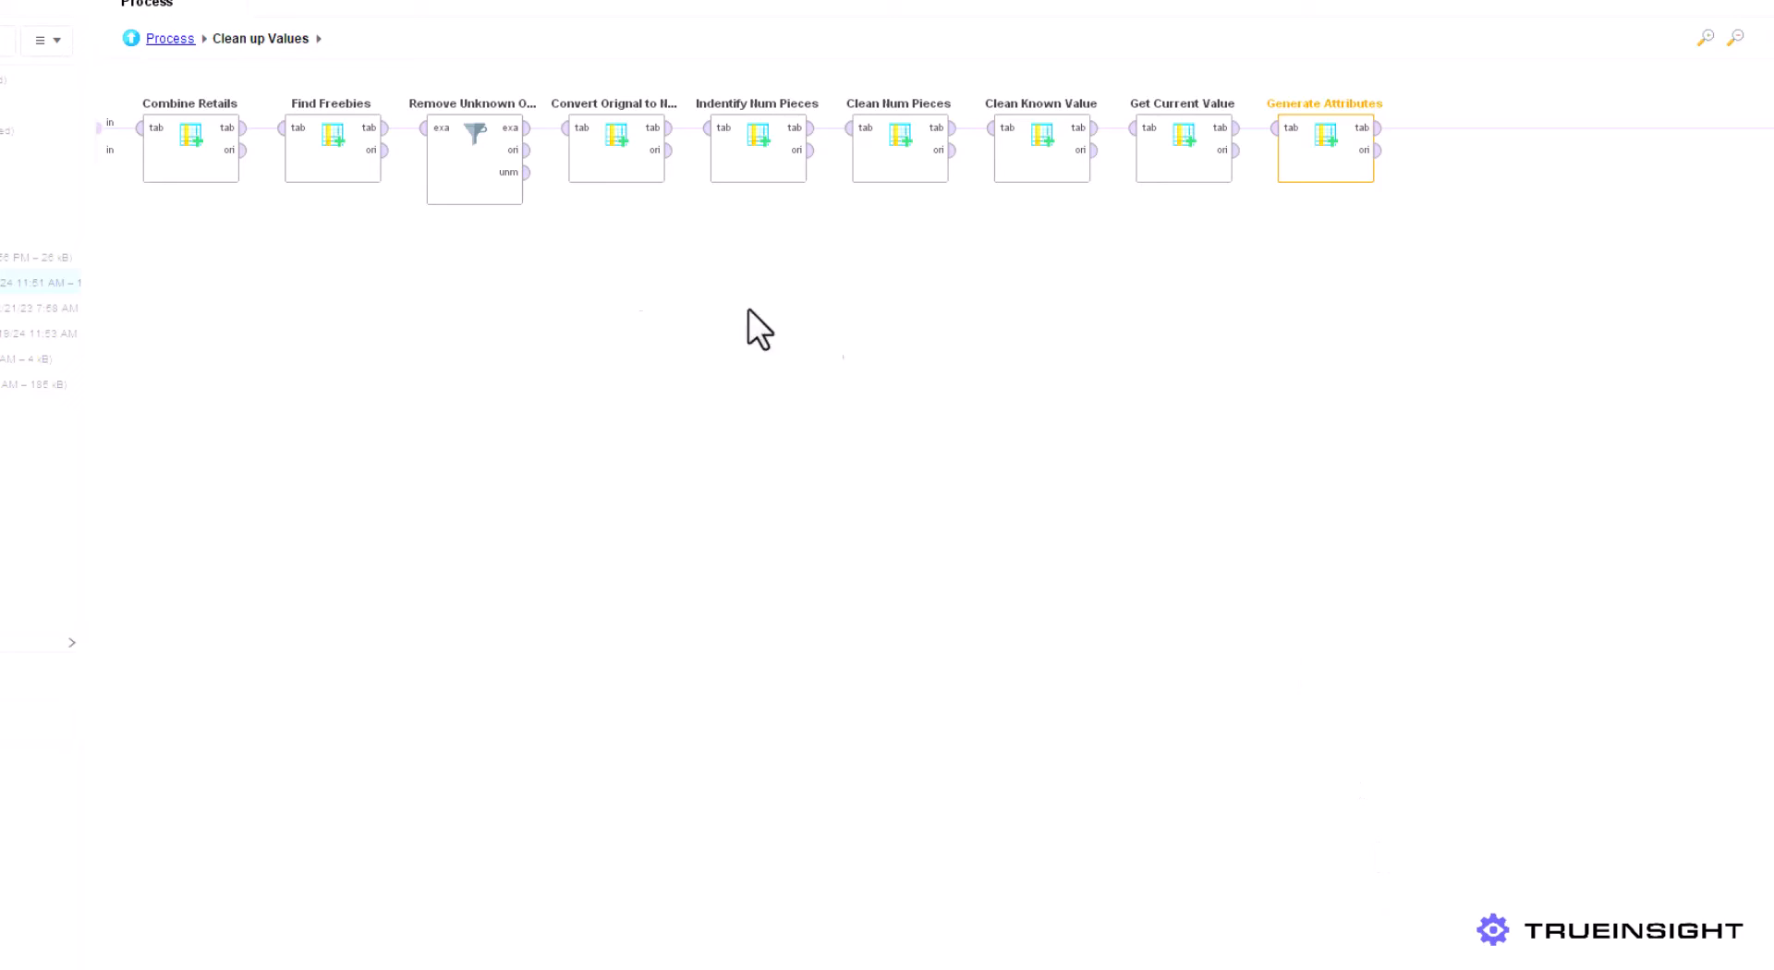
pyautogui.click(134, 41)
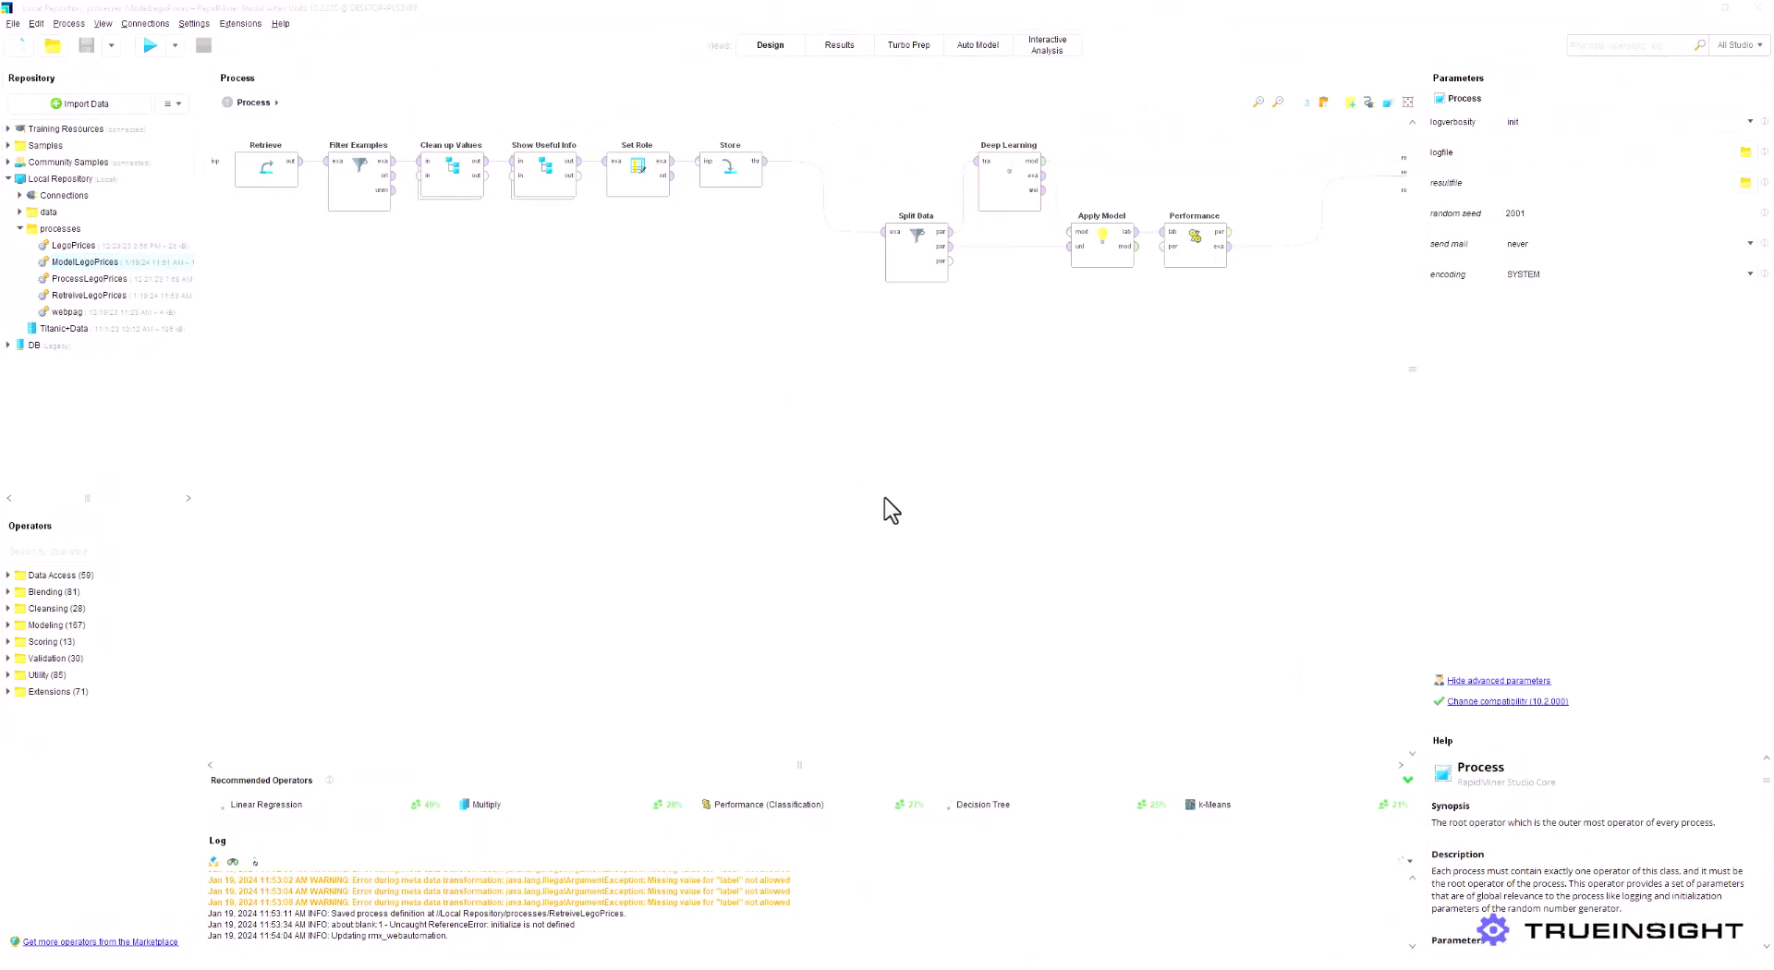
# Open the Show Useful Info subprocess and review the attribute subset chosen in its Select Attributes operator
pyautogui.doubleClick(542, 185)
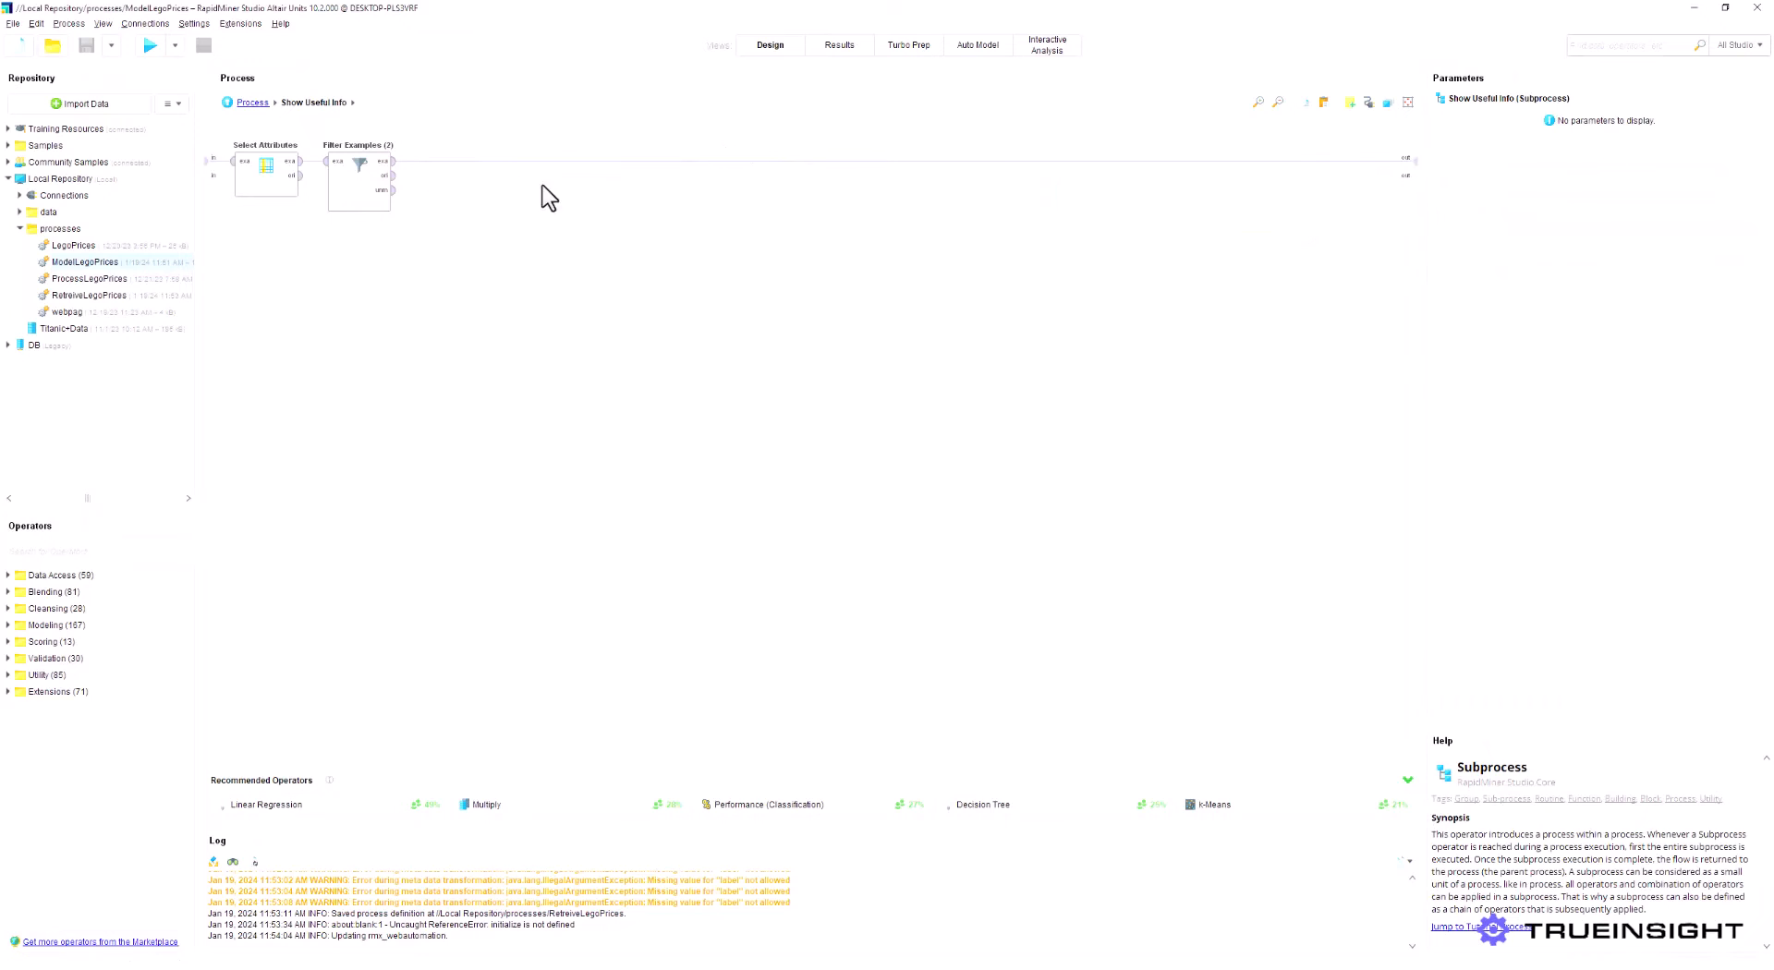
pyautogui.click(269, 196)
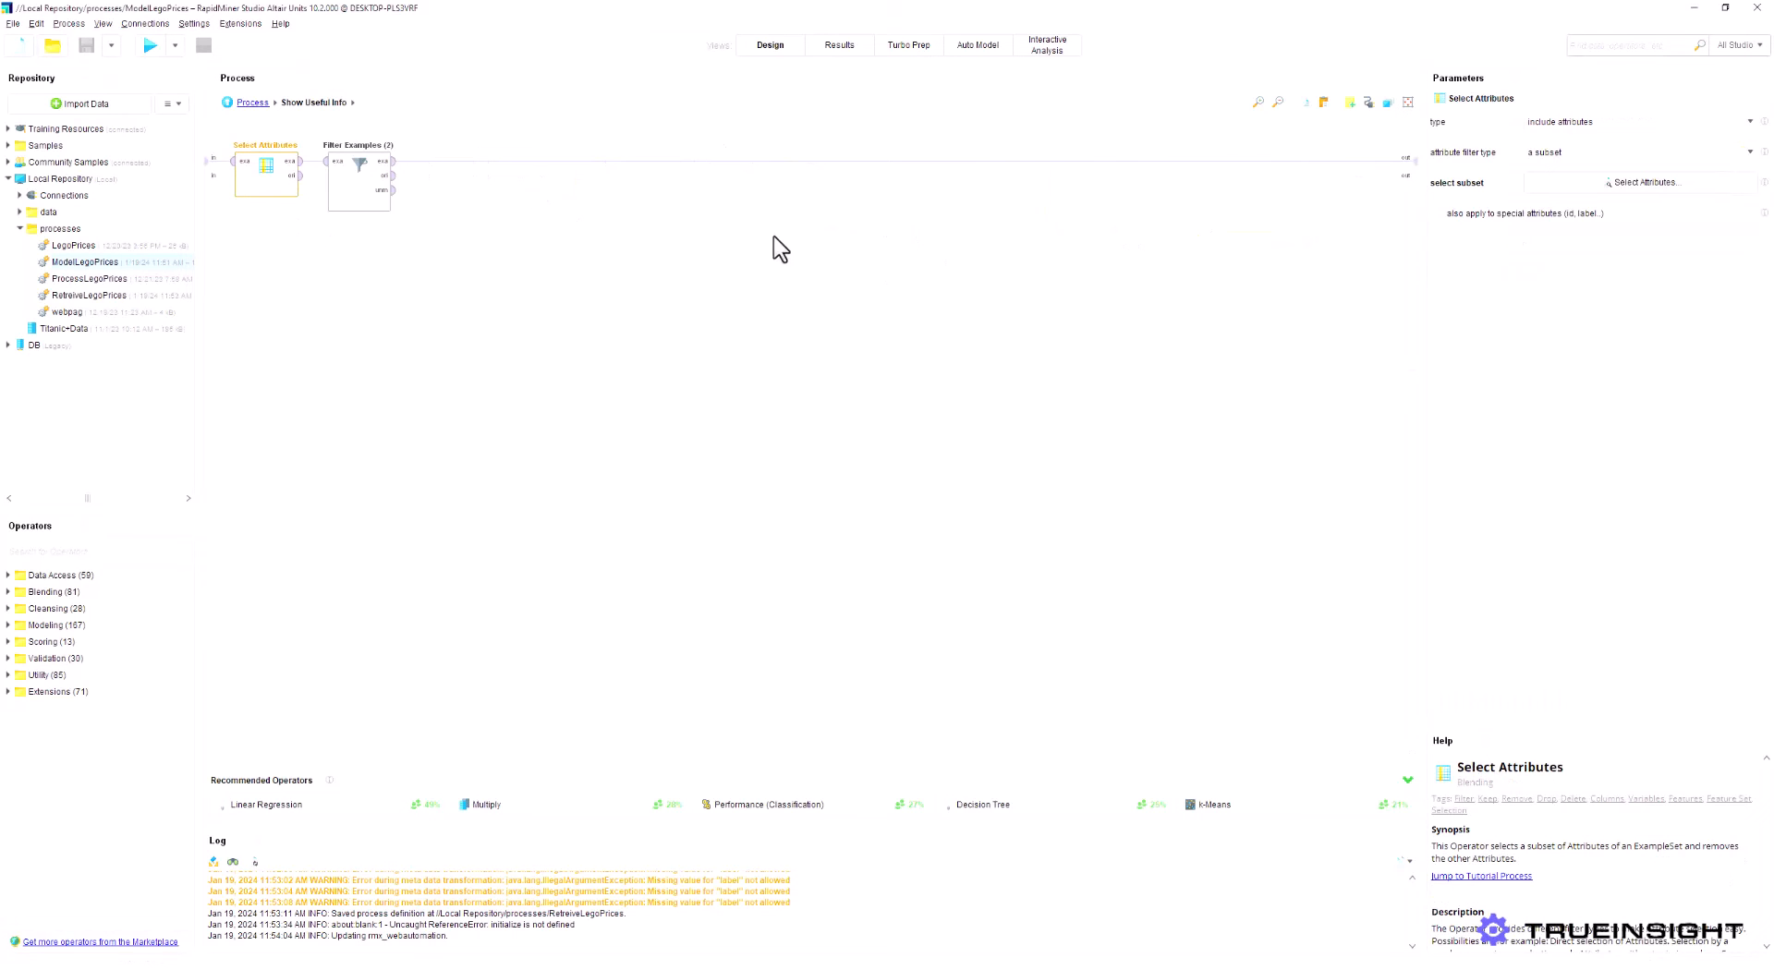
pyautogui.click(1719, 183)
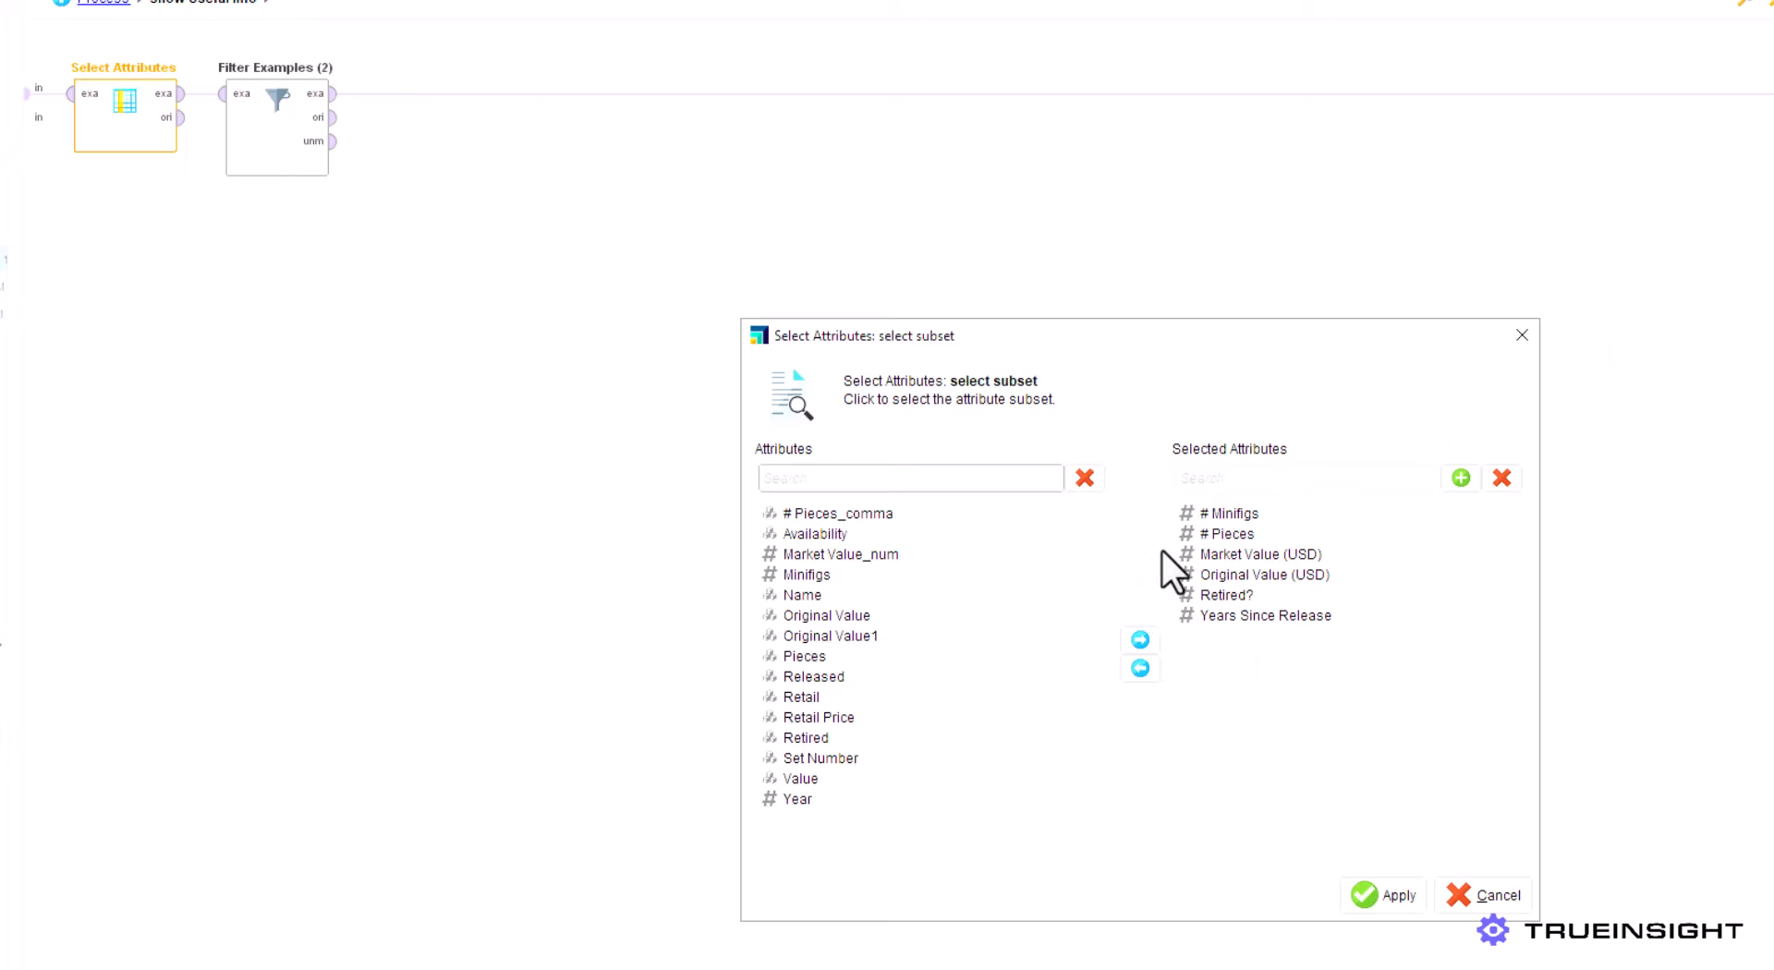
pyautogui.click(1368, 895)
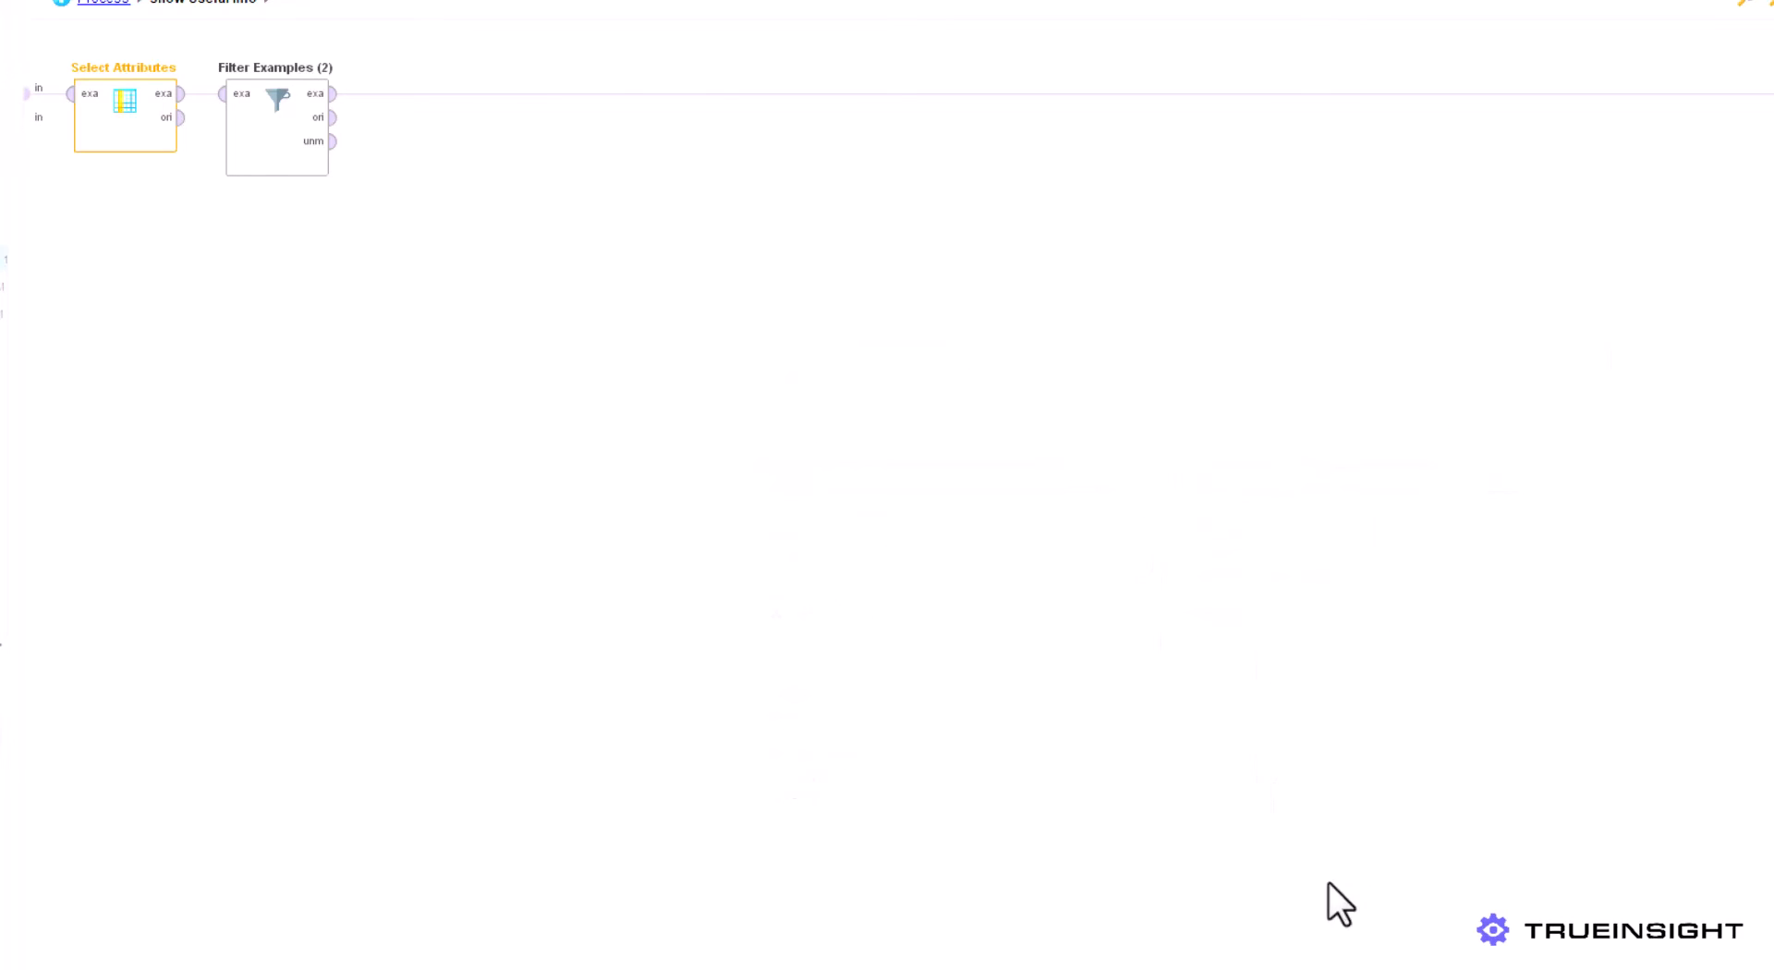
# Review the filter condition of Filter Examples (2) in Show Useful Info, and return to the main process
pyautogui.doubleClick(277, 146)
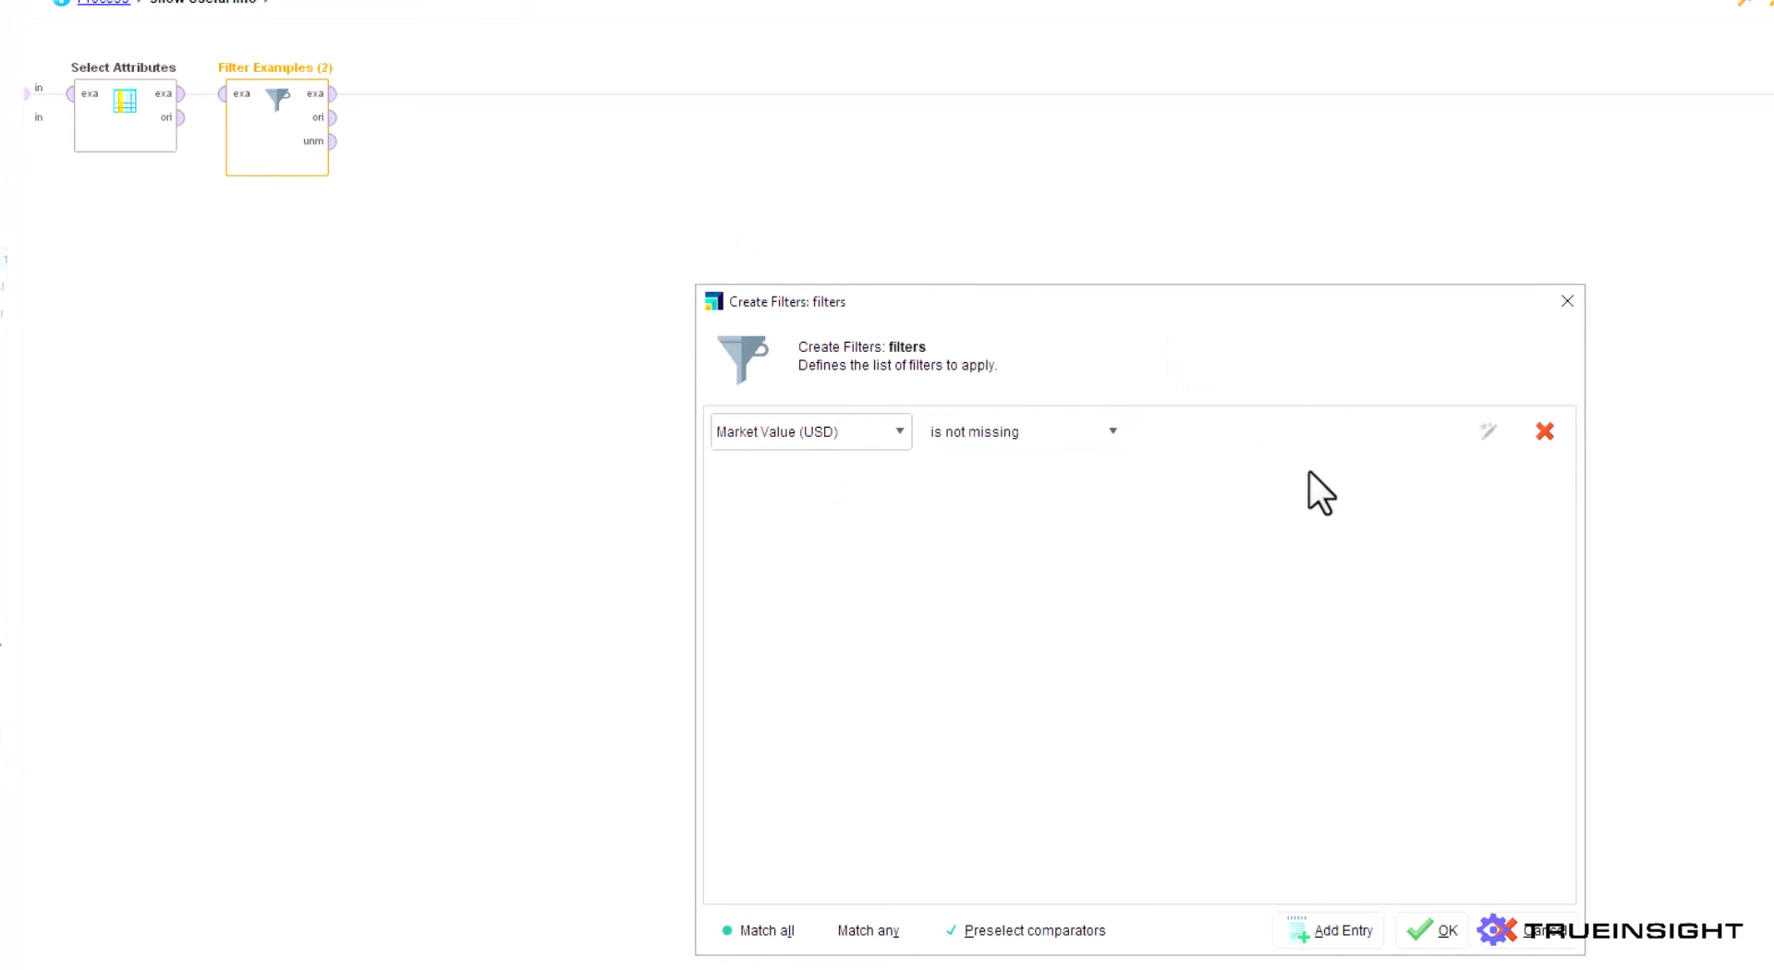
pyautogui.click(1438, 932)
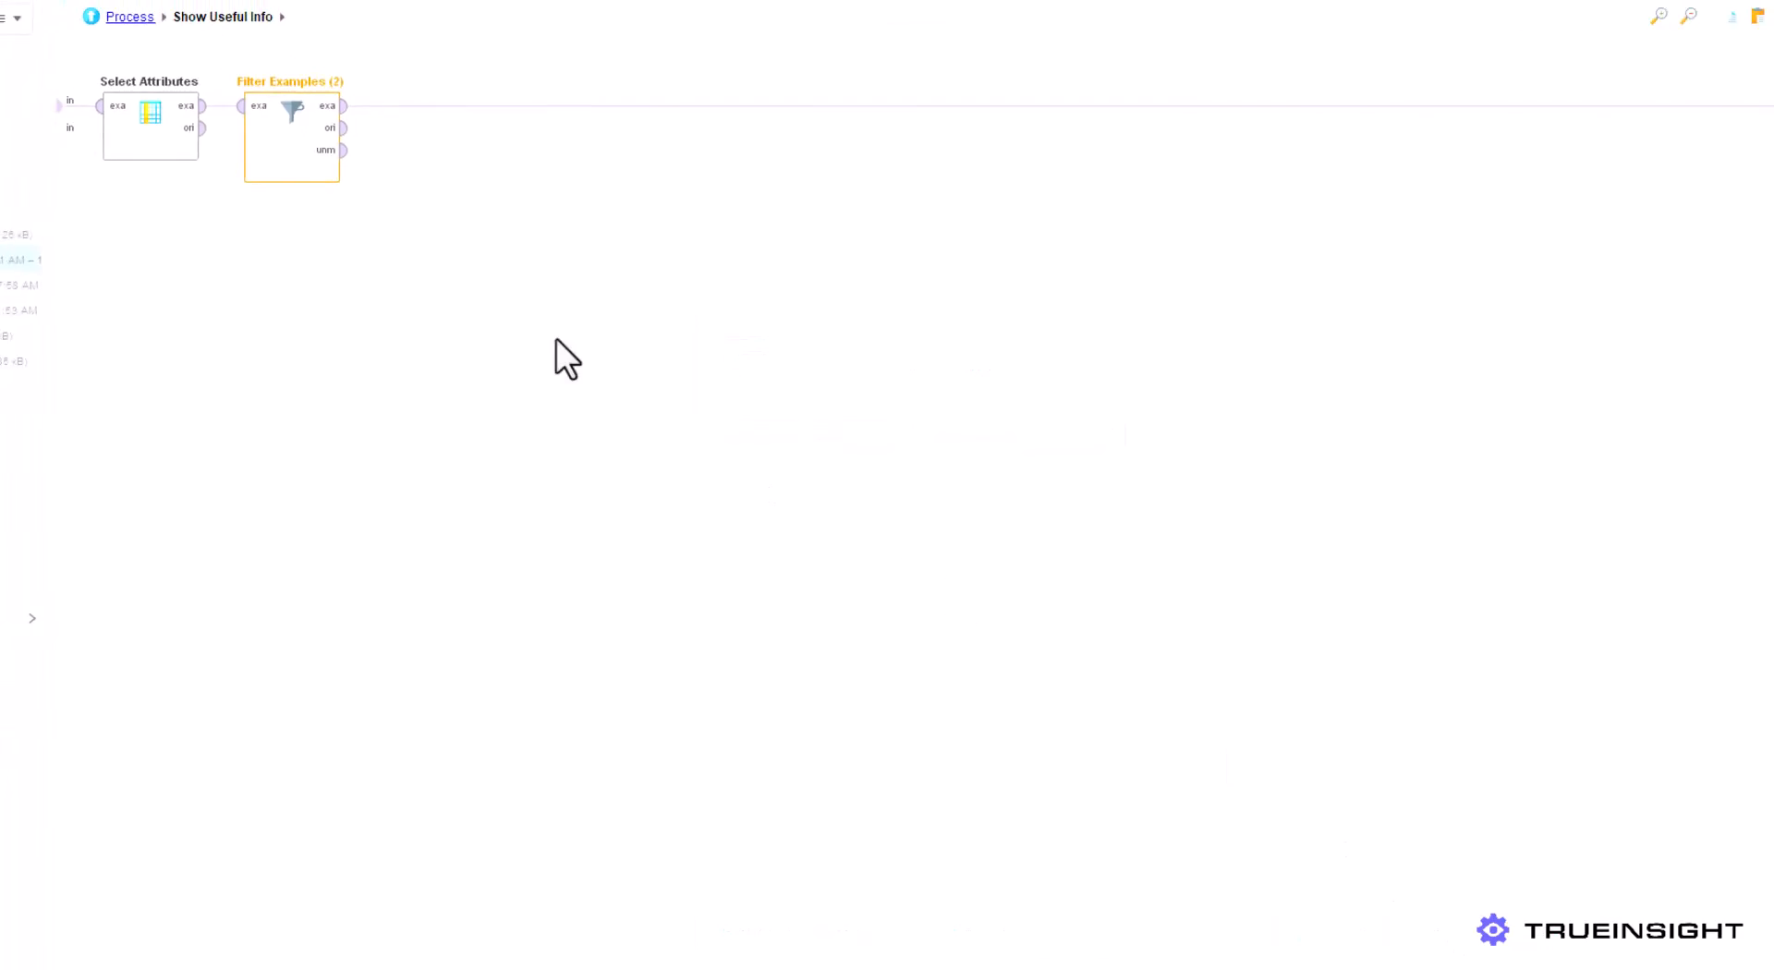
pyautogui.click(63, 3)
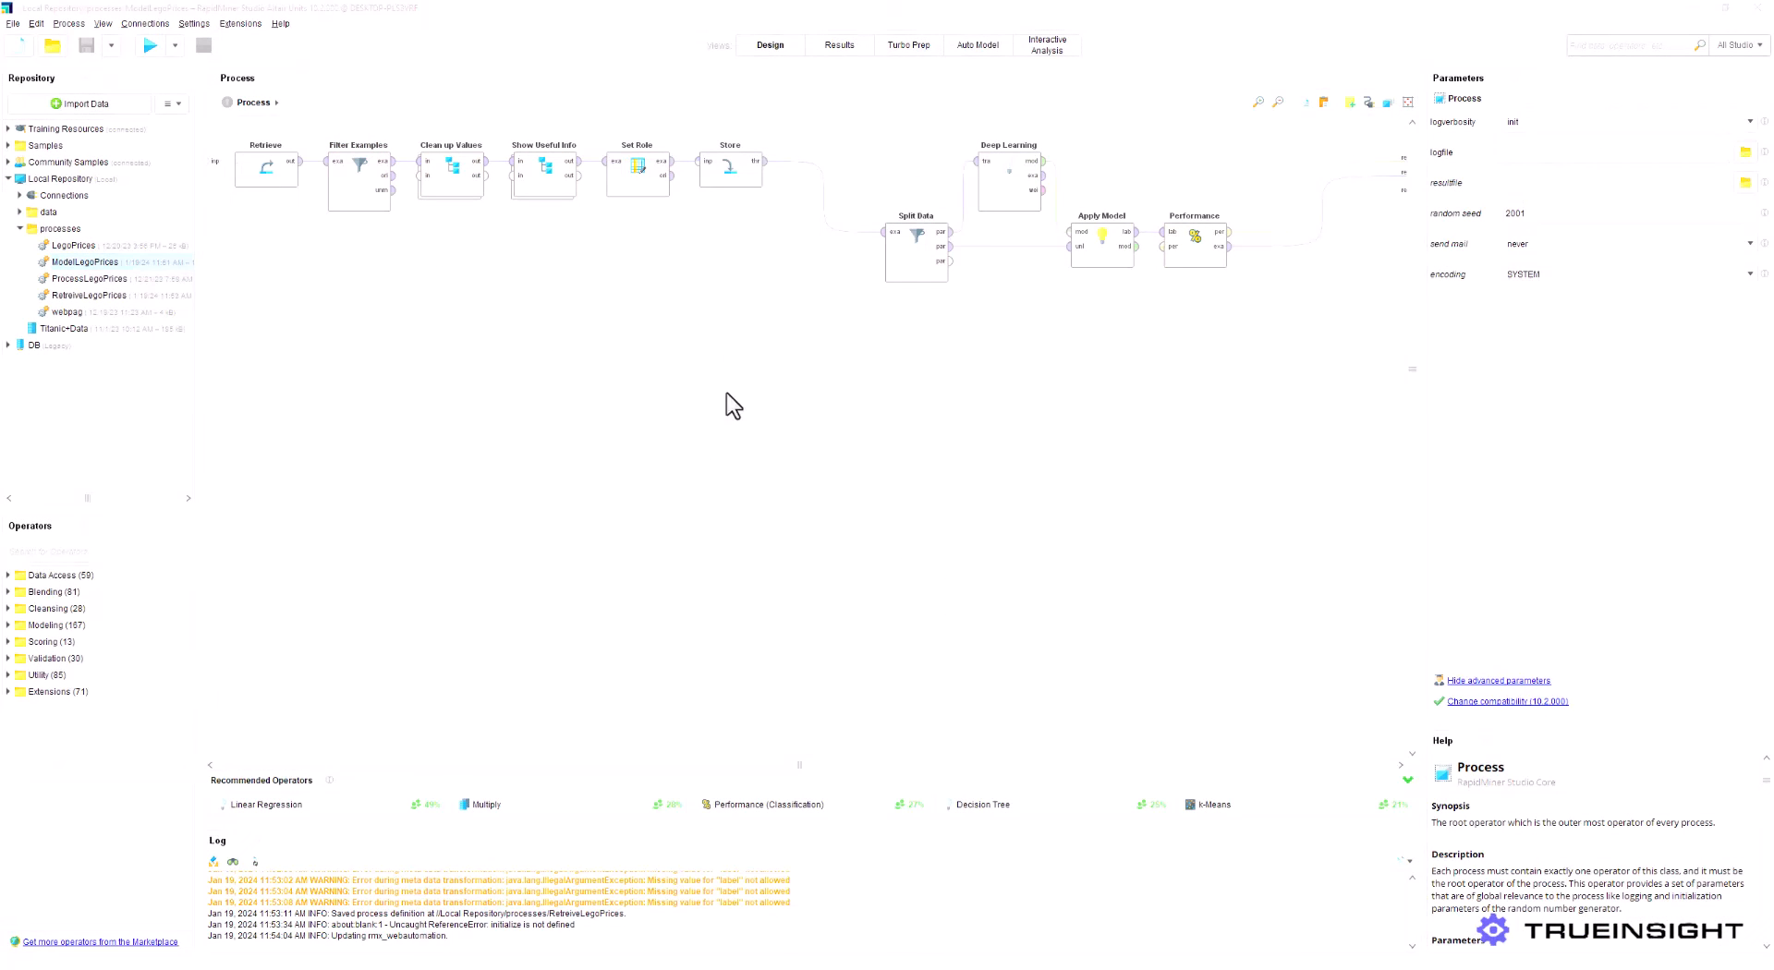
# Review which attribute and target role the Set Role operator defines
pyautogui.click(636, 185)
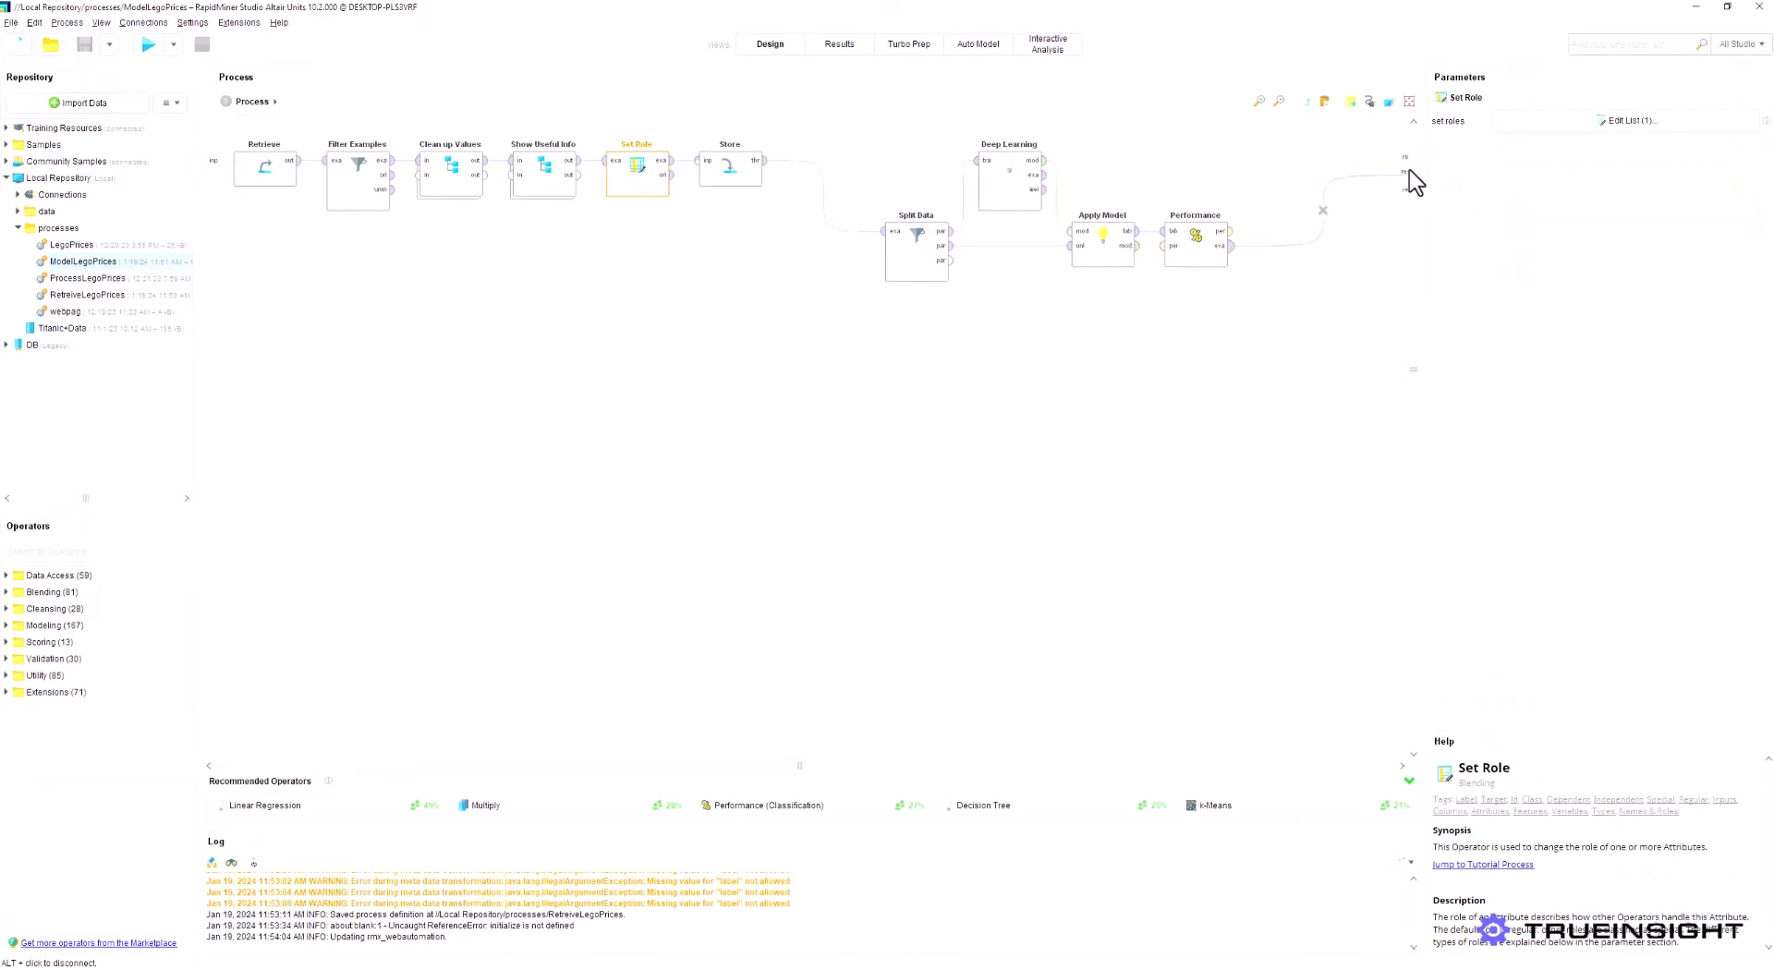
pyautogui.click(1627, 121)
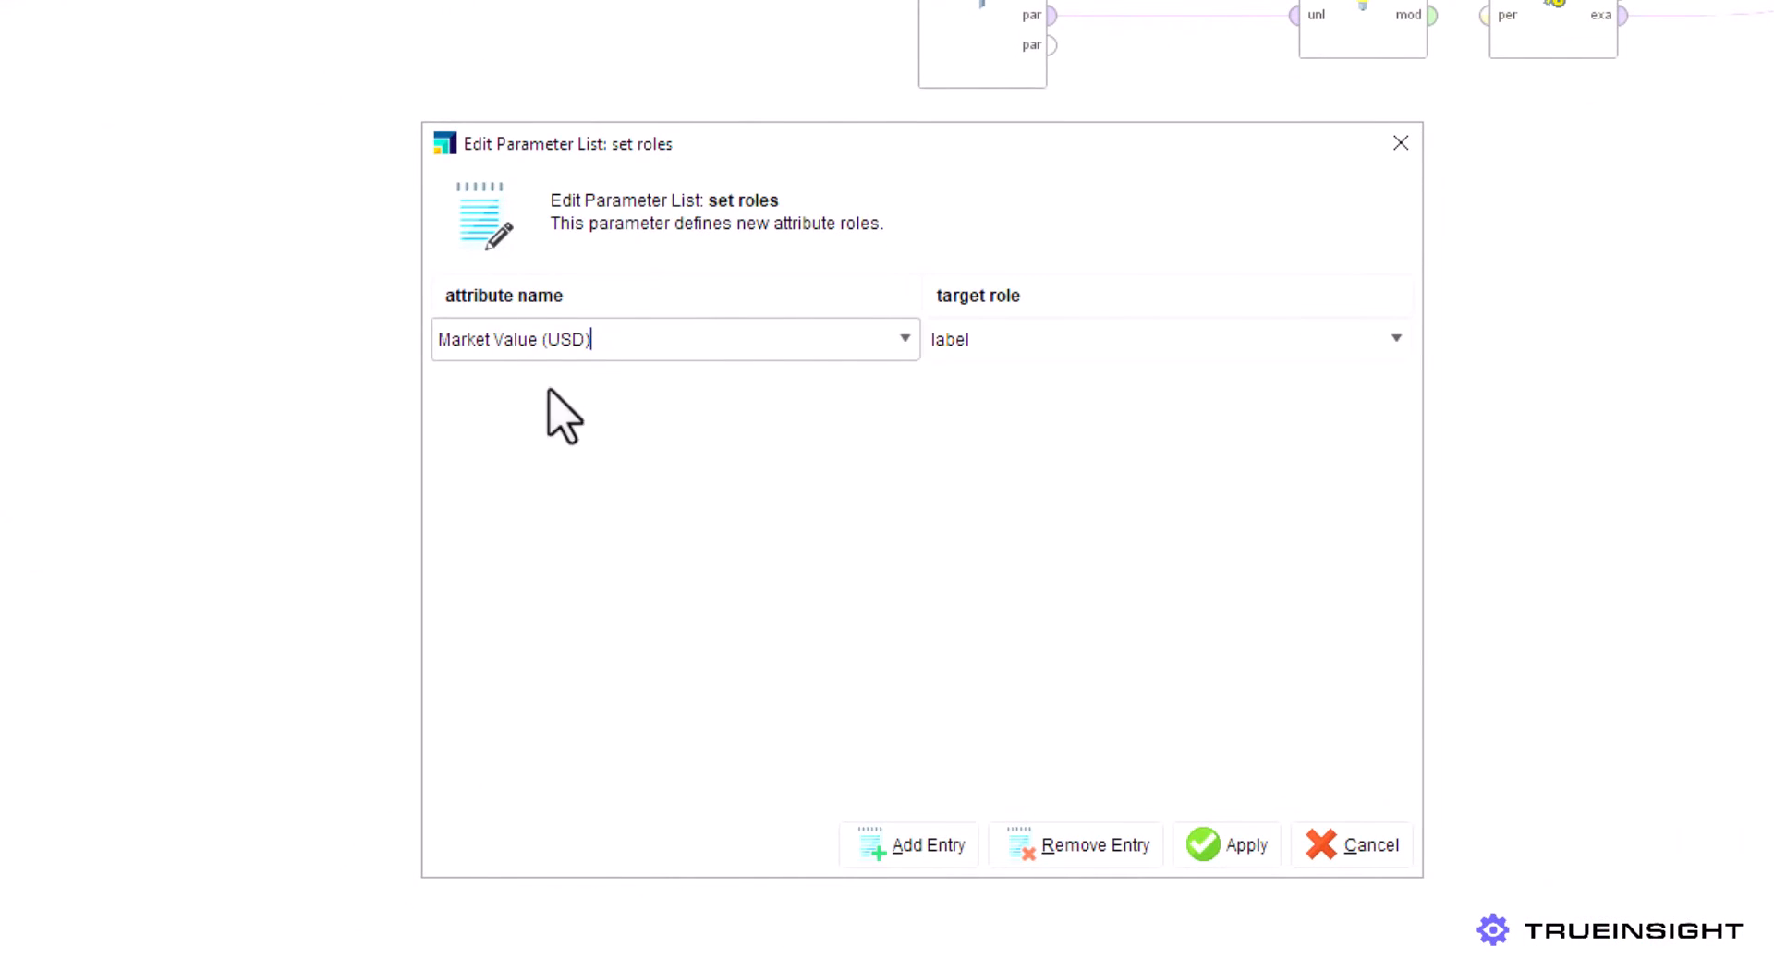
pyautogui.click(1229, 845)
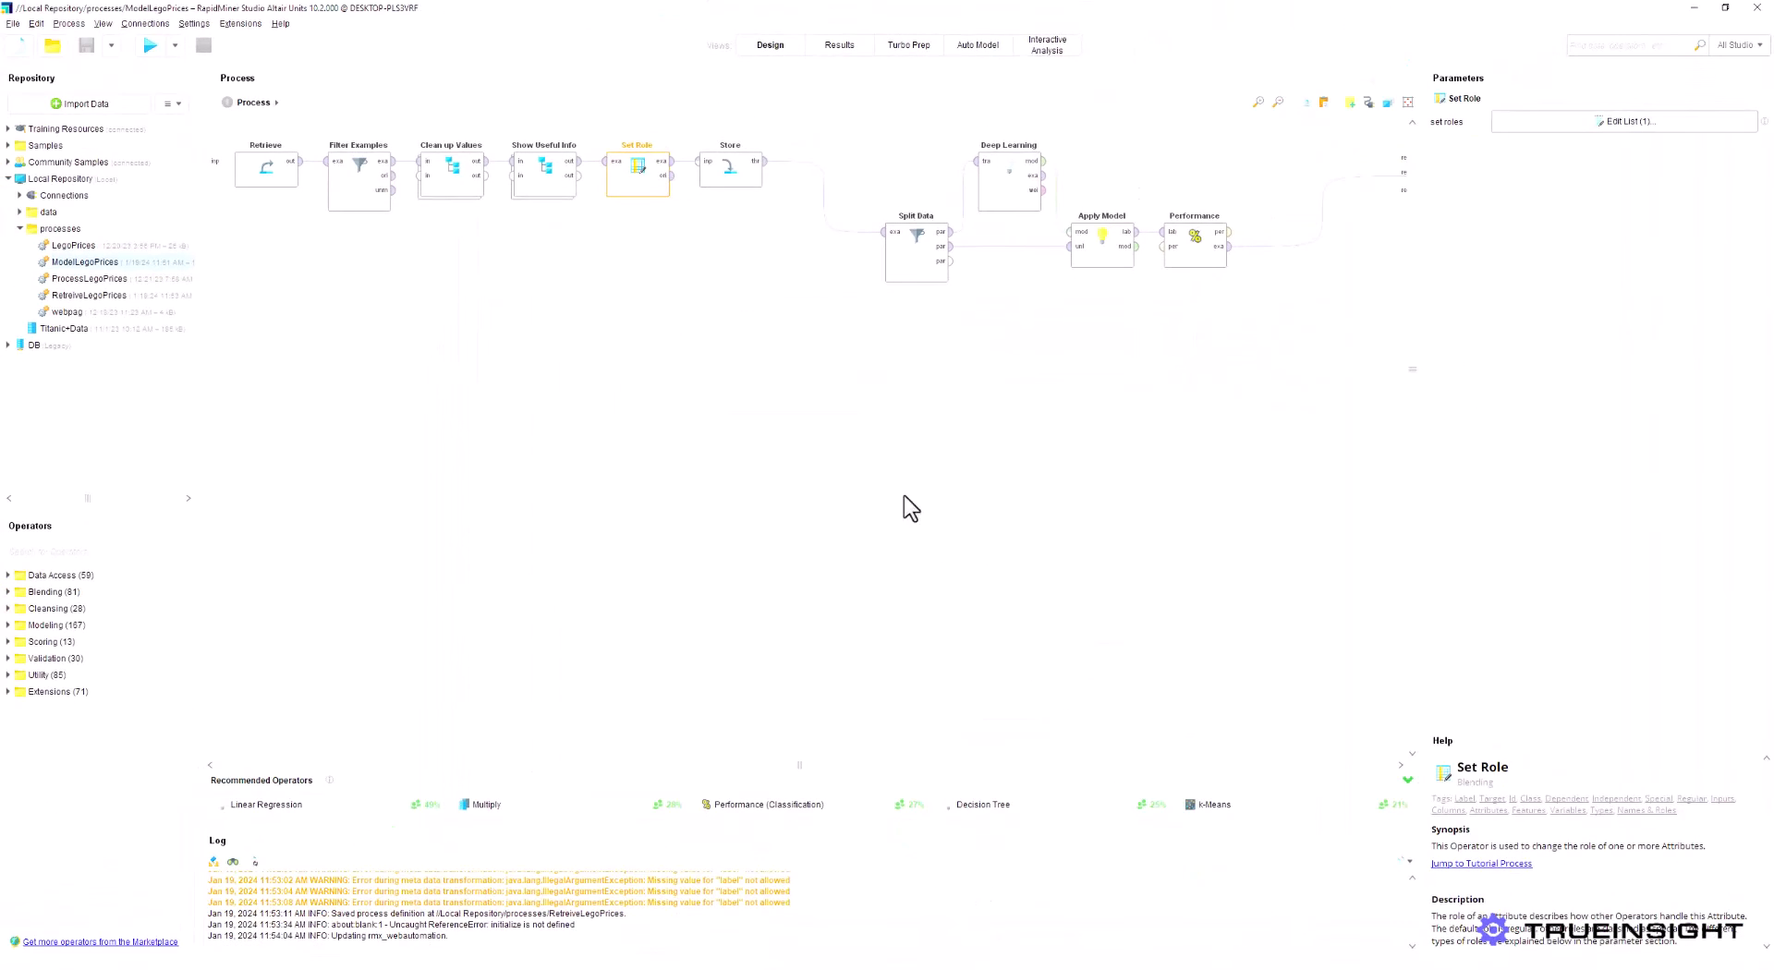
# Select the Store operator that follows Set Role, and switch to the Auto Model view
pyautogui.click(735, 178)
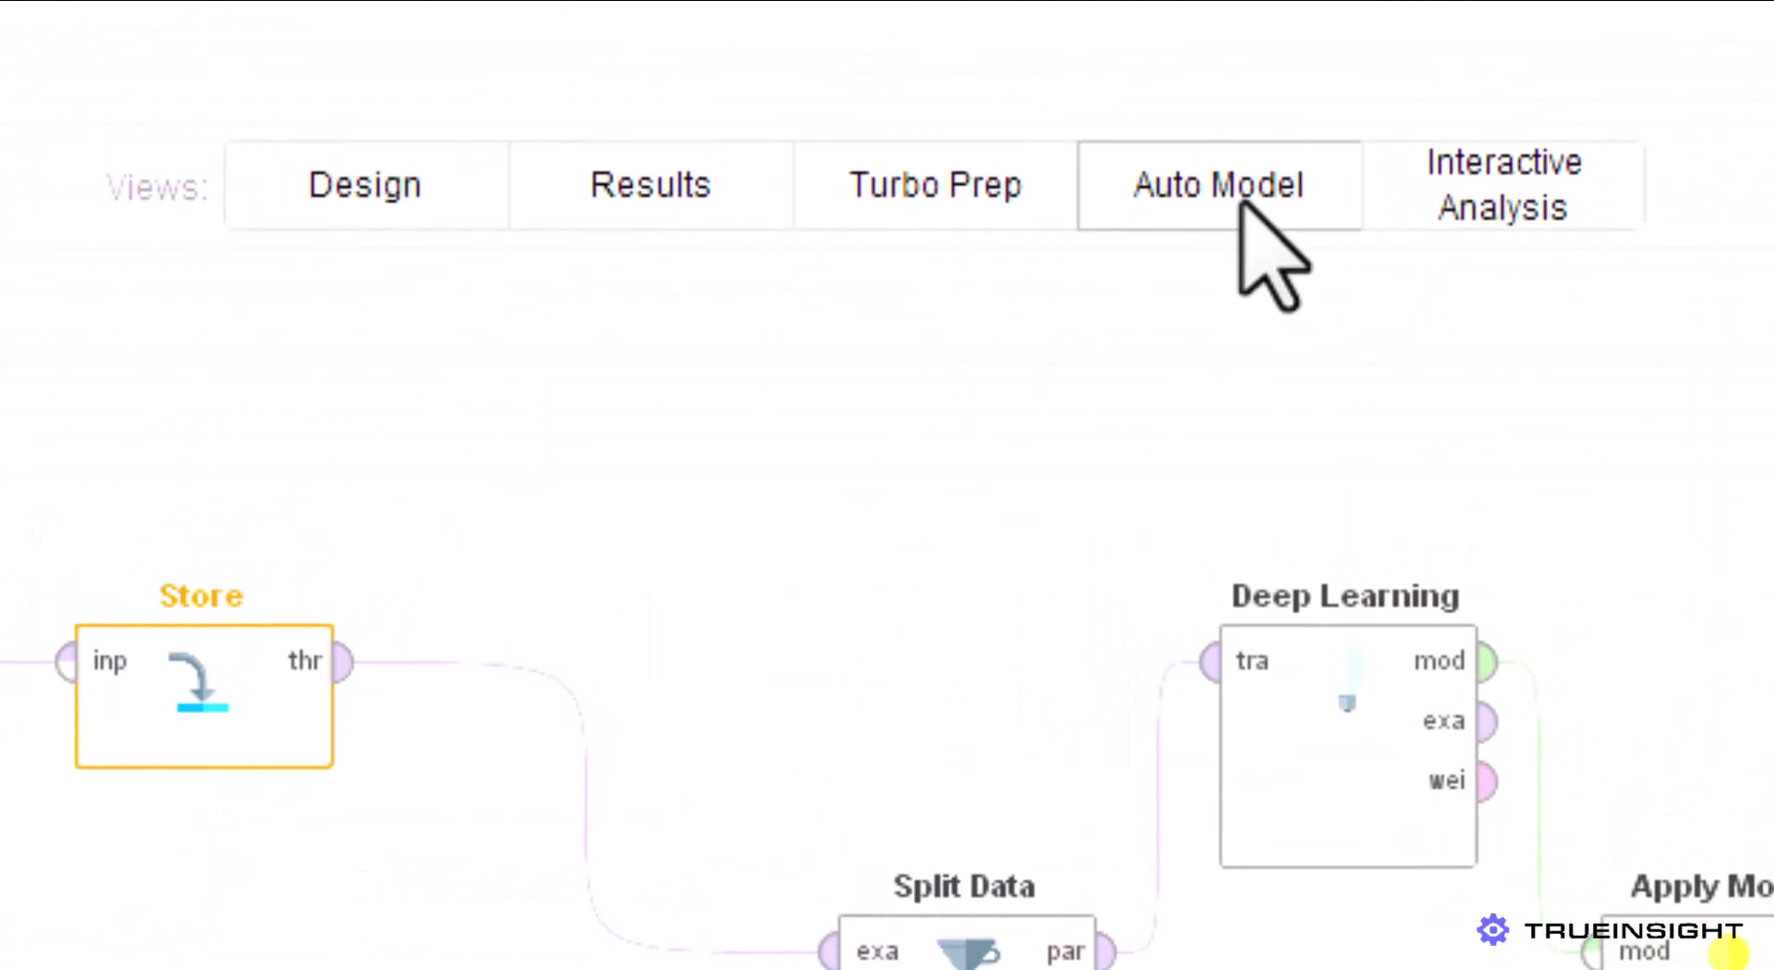
pyautogui.click(1218, 186)
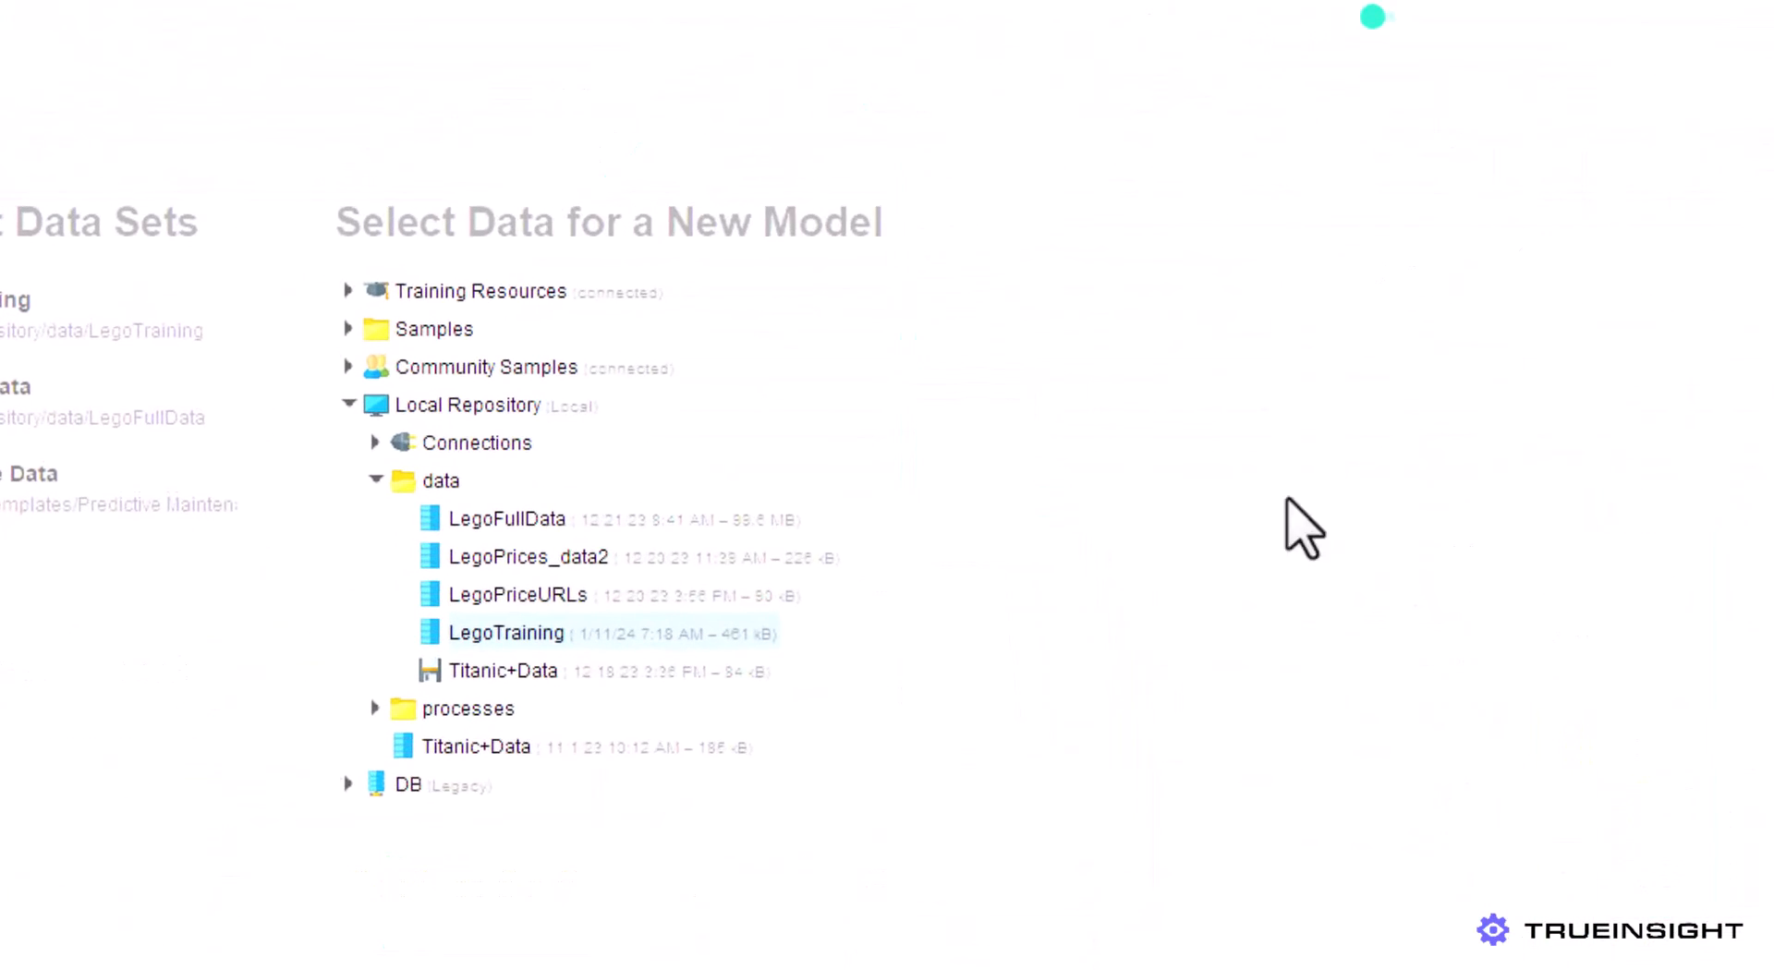
# Load the LegoTraining data set into Auto Model, choose Predict with Market Value (USD) as target, and accept the target without turning it into classification
pyautogui.doubleClick(495, 637)
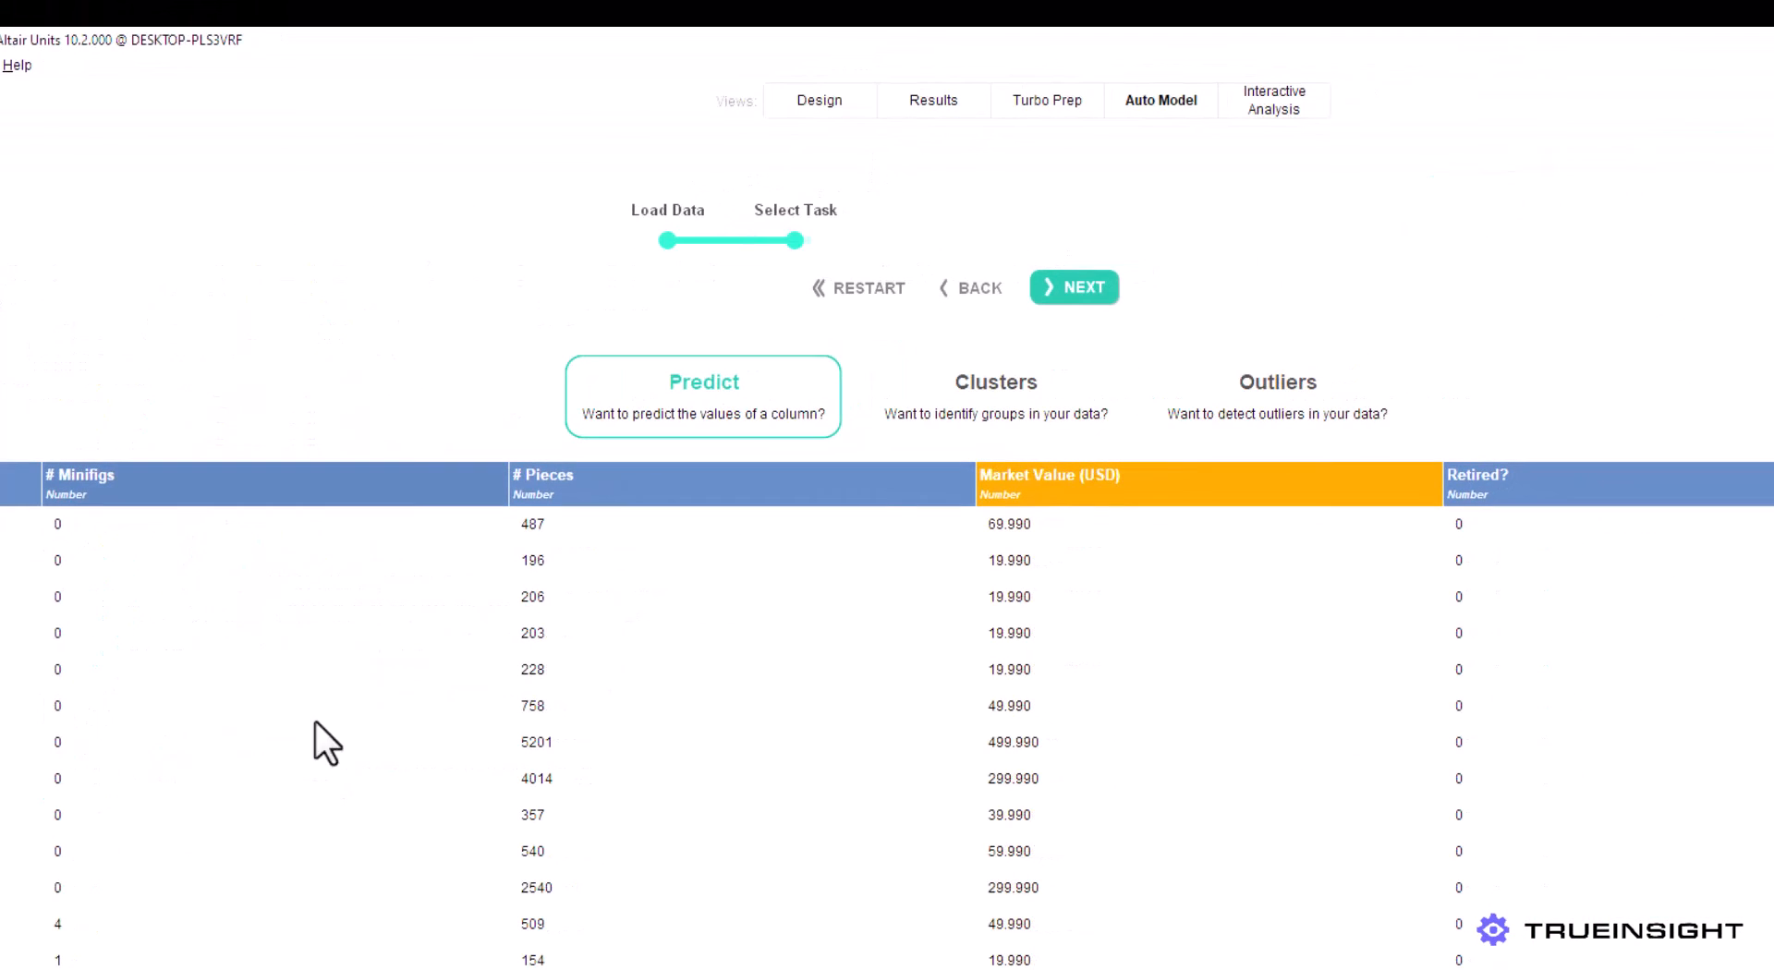
pyautogui.click(744, 397)
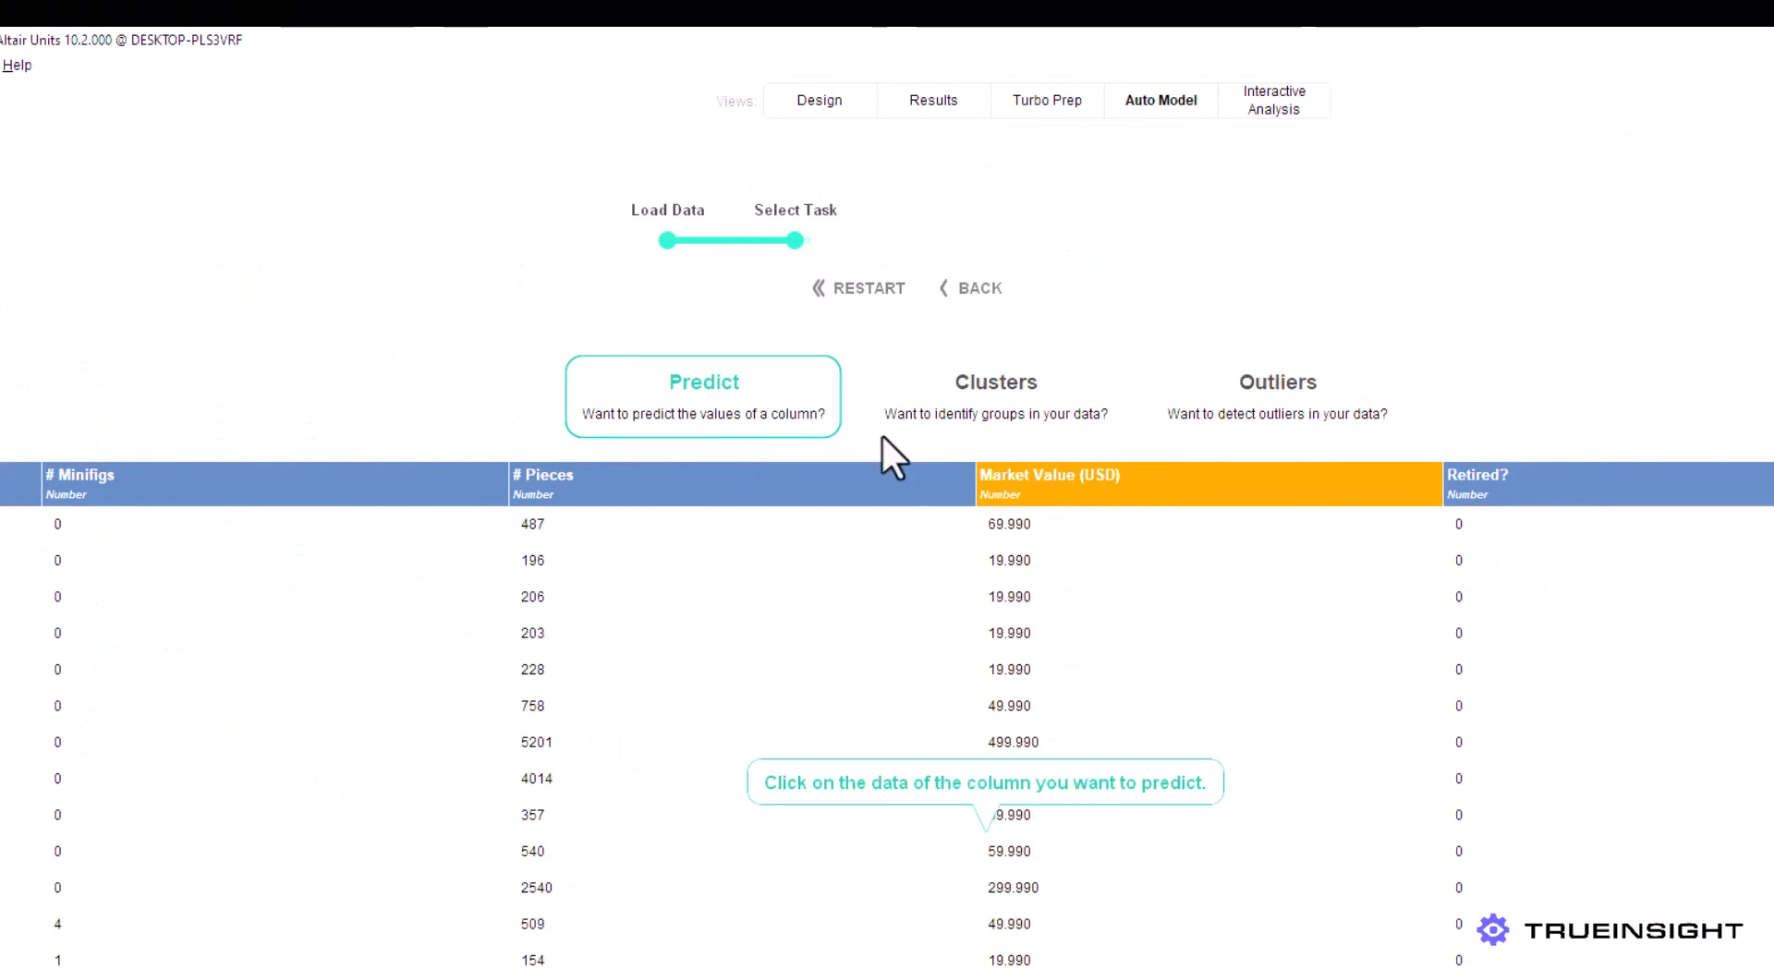
pyautogui.click(1074, 473)
pyautogui.click(1062, 294)
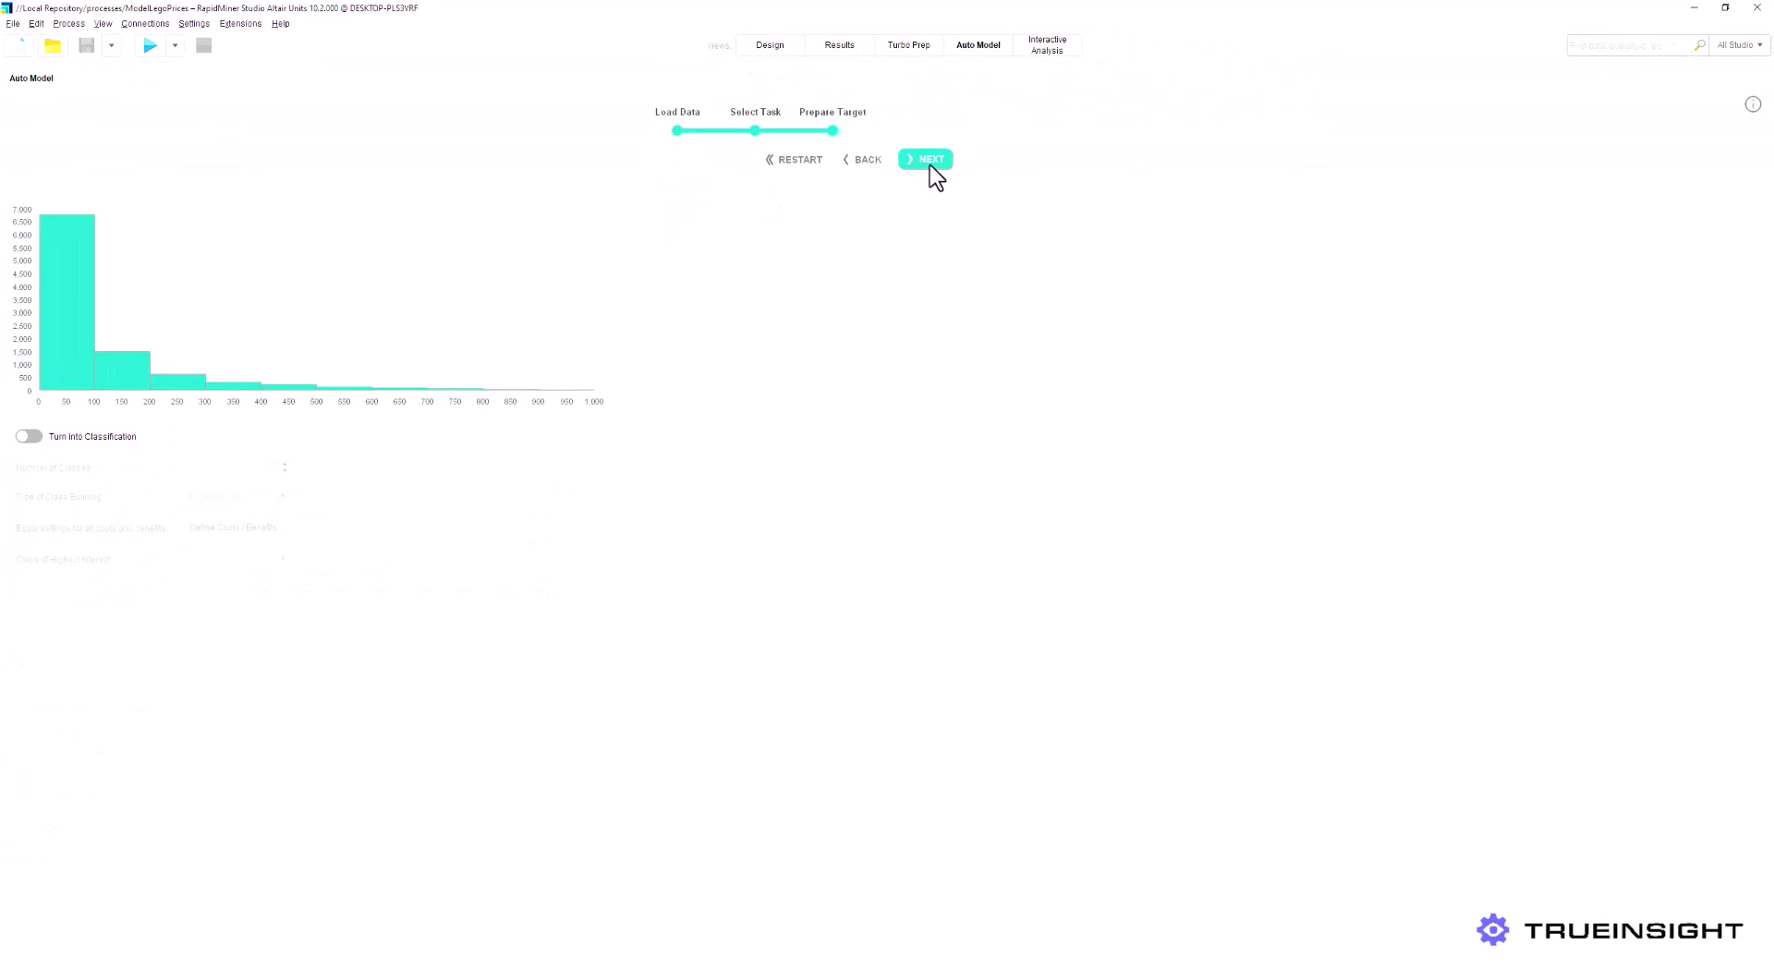
pyautogui.click(930, 163)
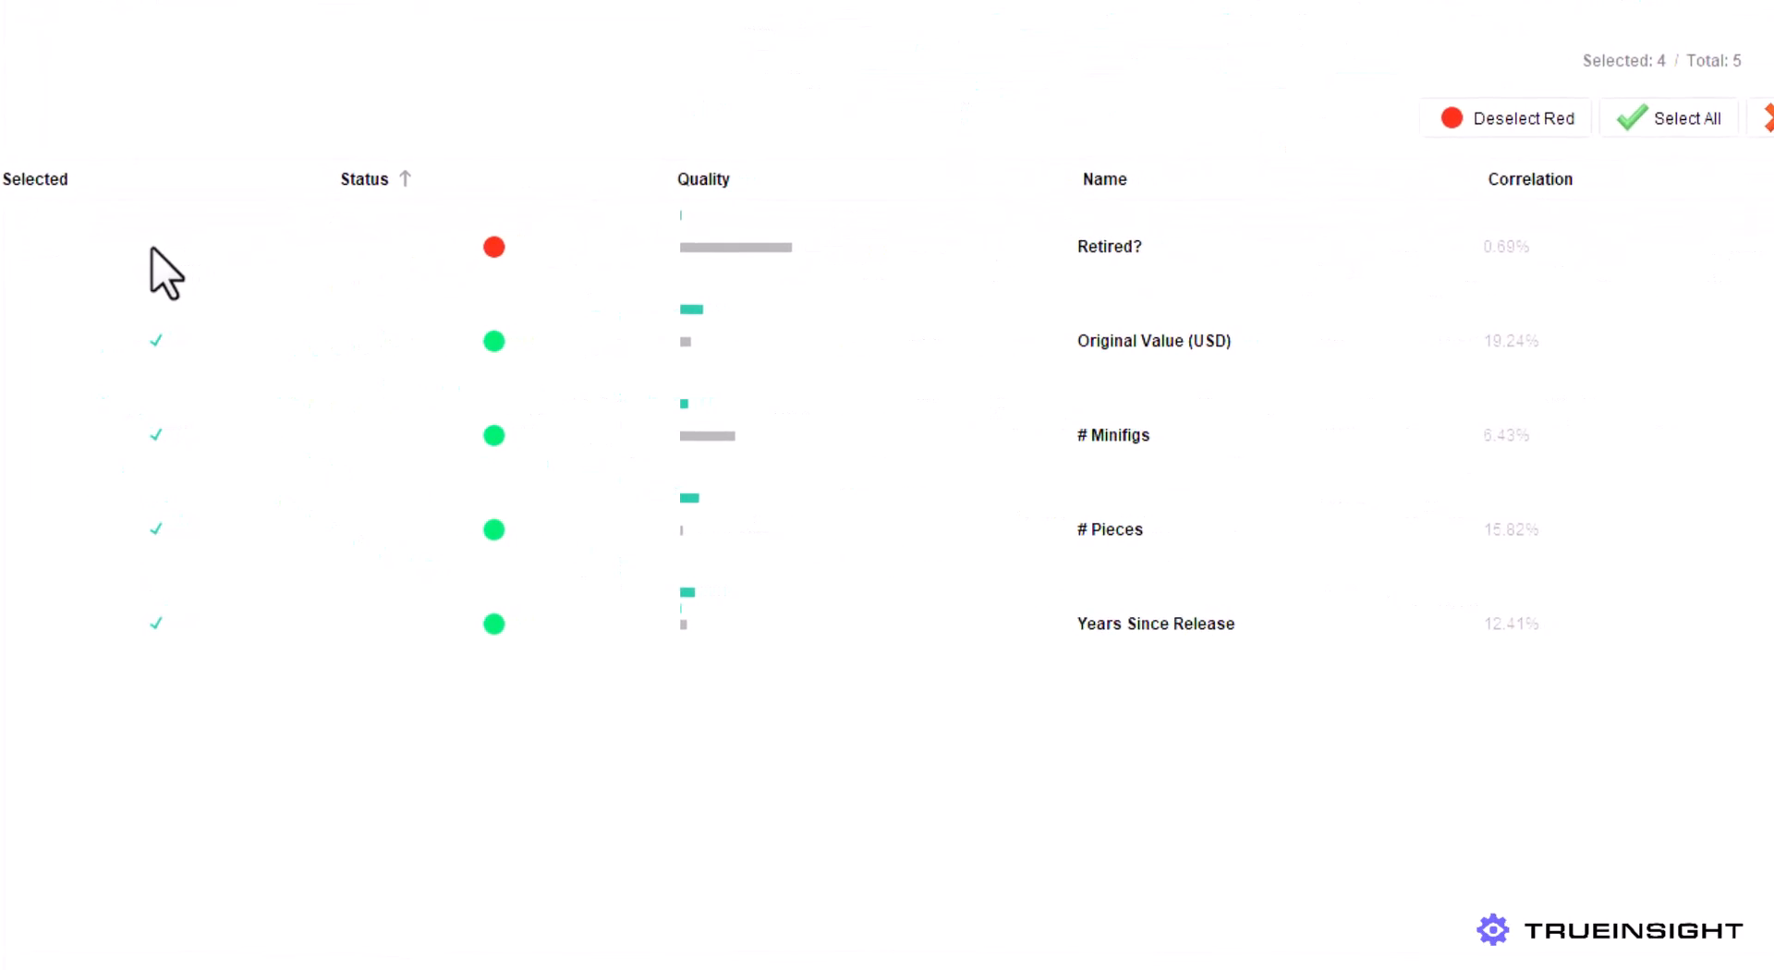
# Include the Retired? column among the model inputs, accept the model types, and run Auto Model
pyautogui.click(154, 247)
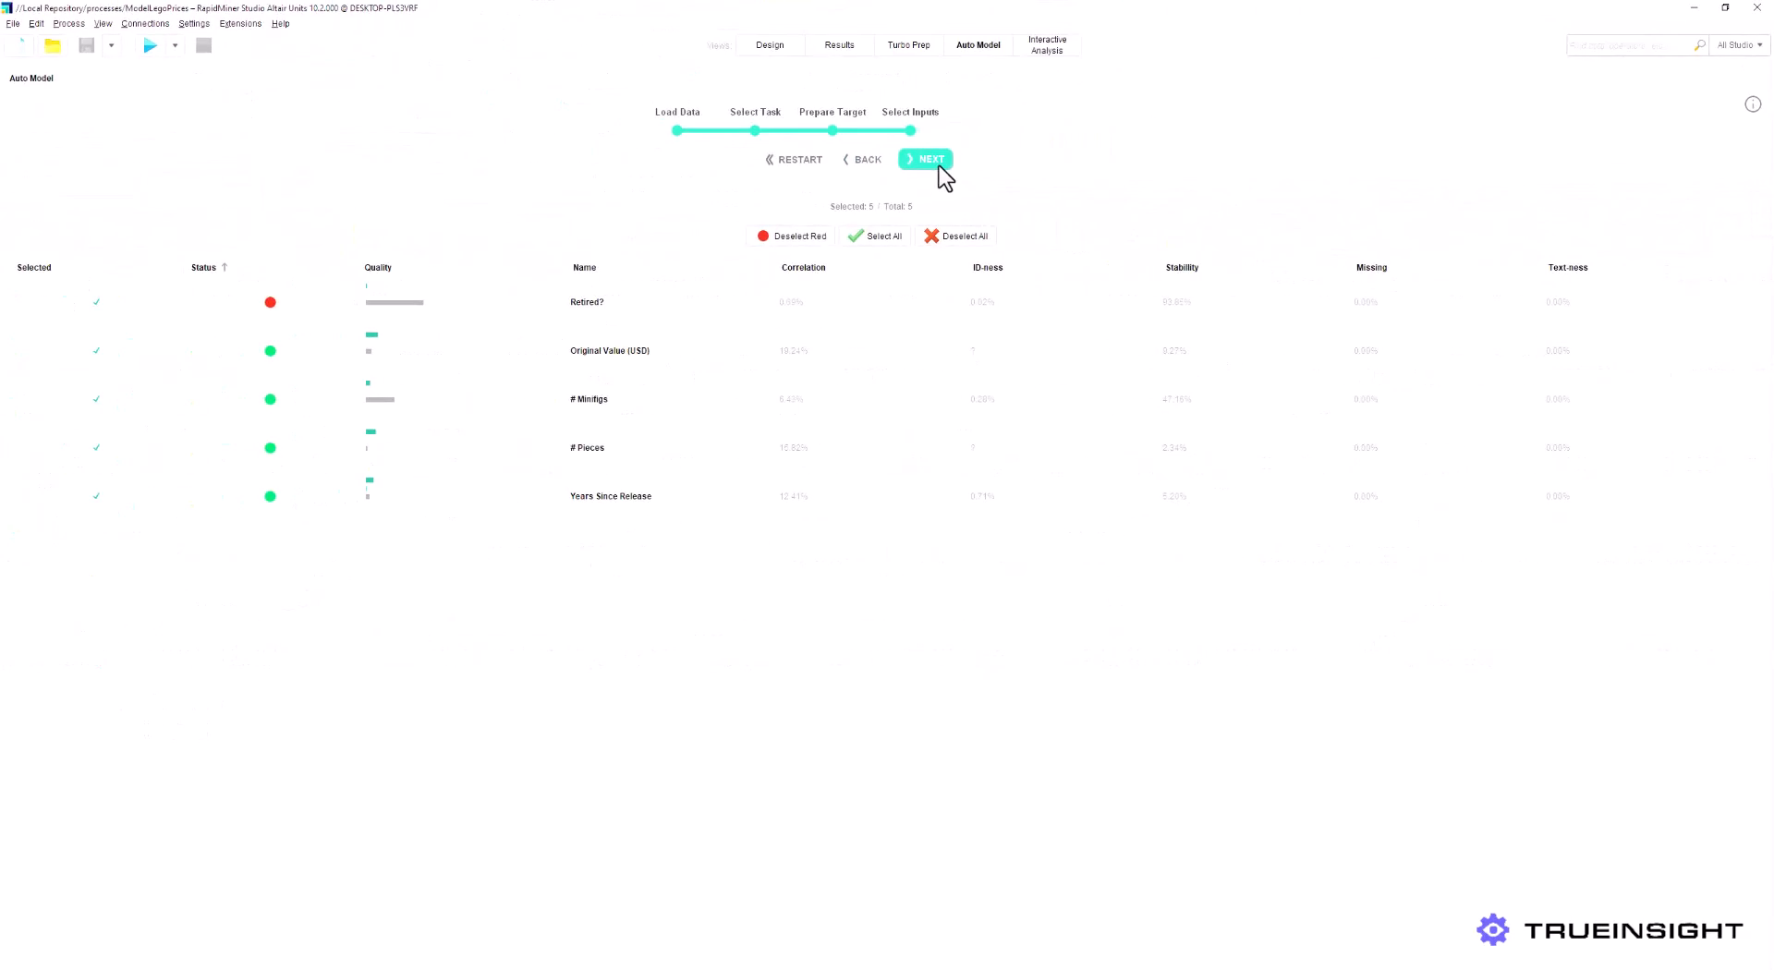
pyautogui.click(927, 159)
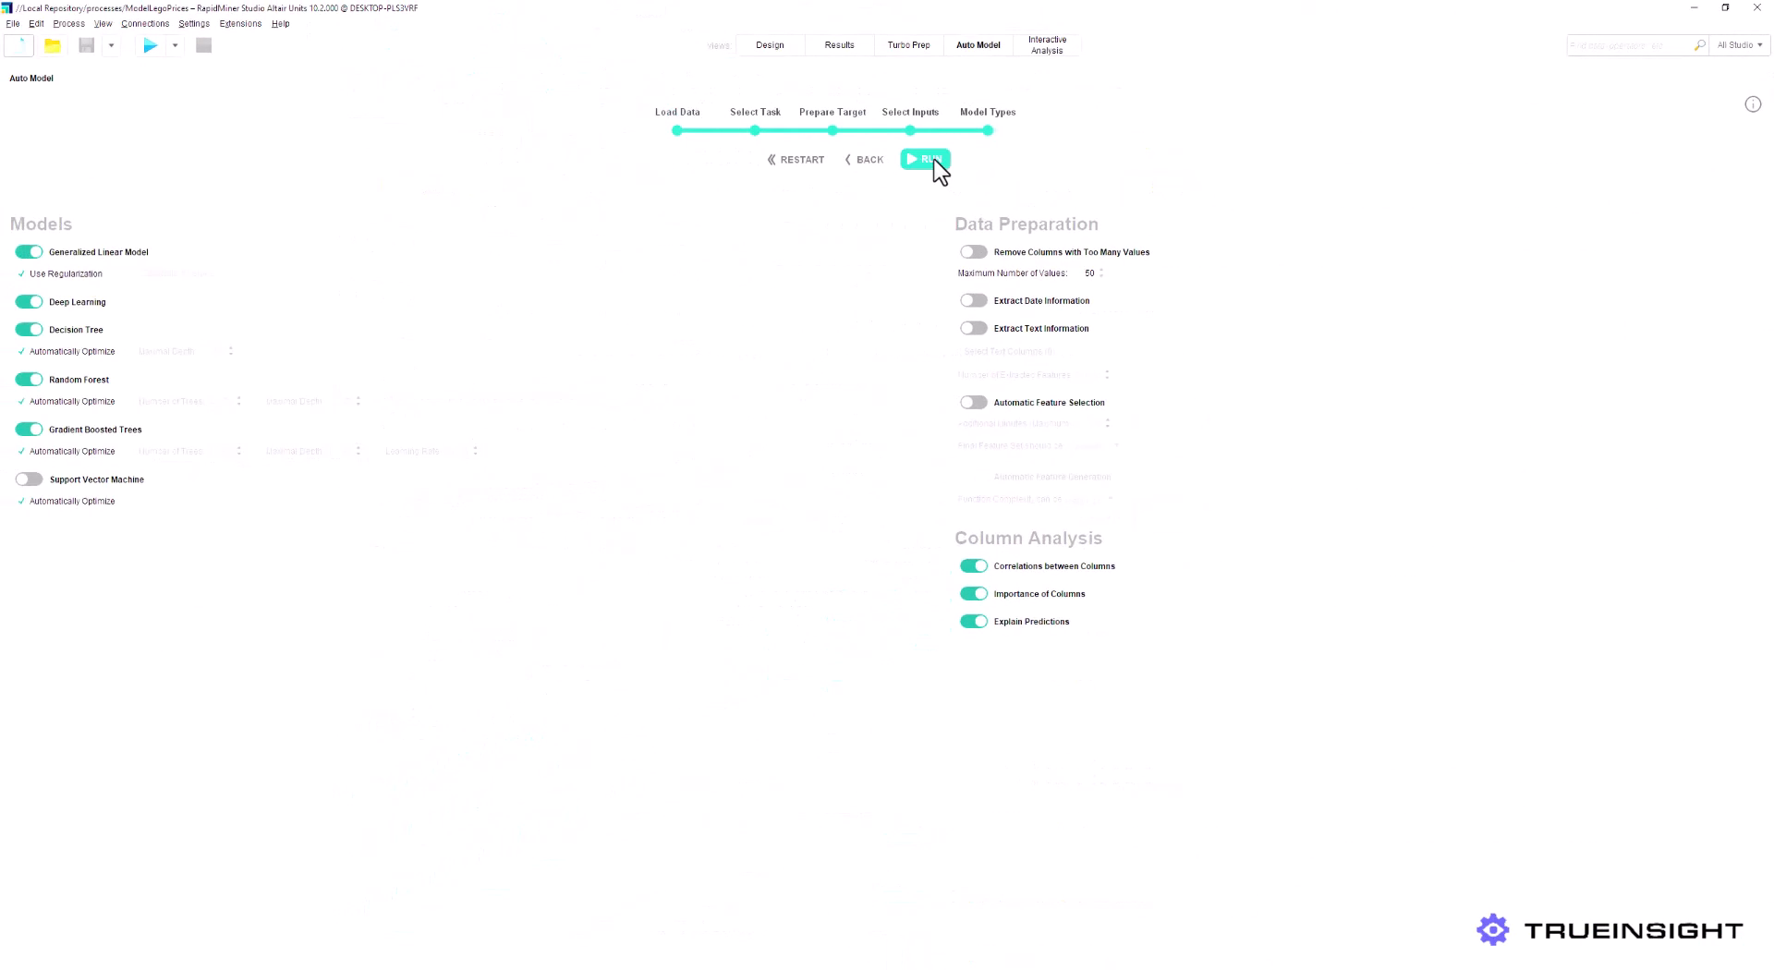
pyautogui.click(926, 160)
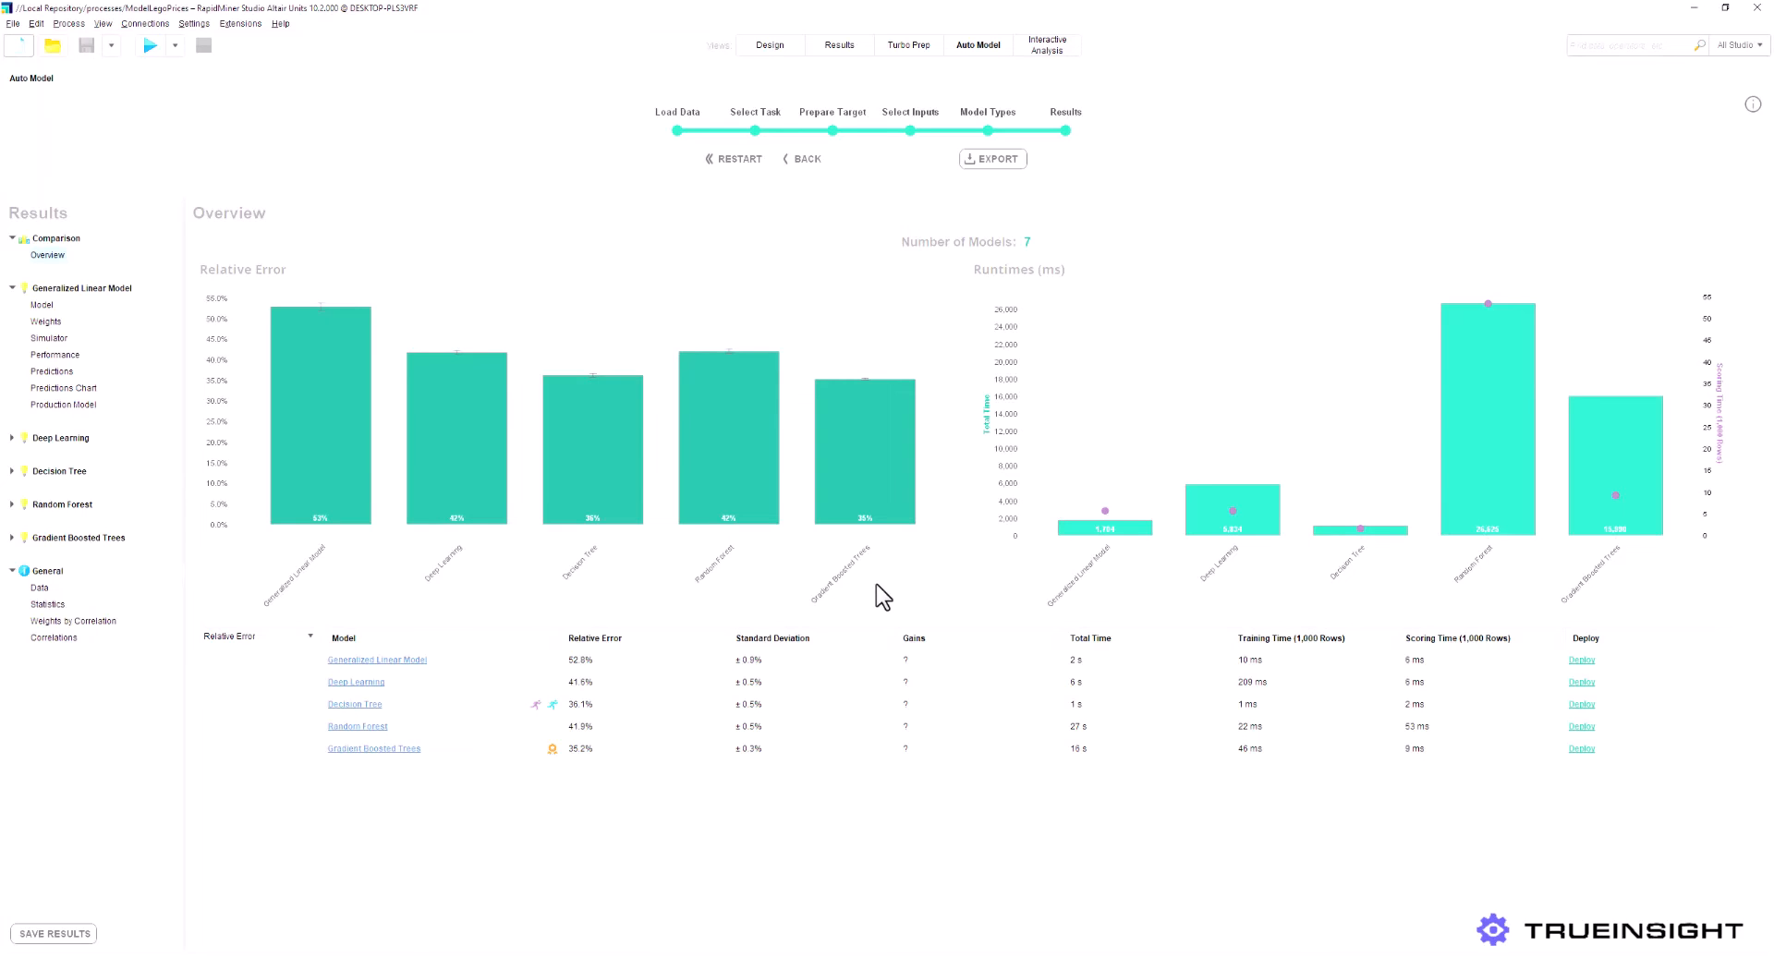
# Review the performance, predictions and predictions chart of the Gradient Boosted Trees model
pyautogui.click(23, 540)
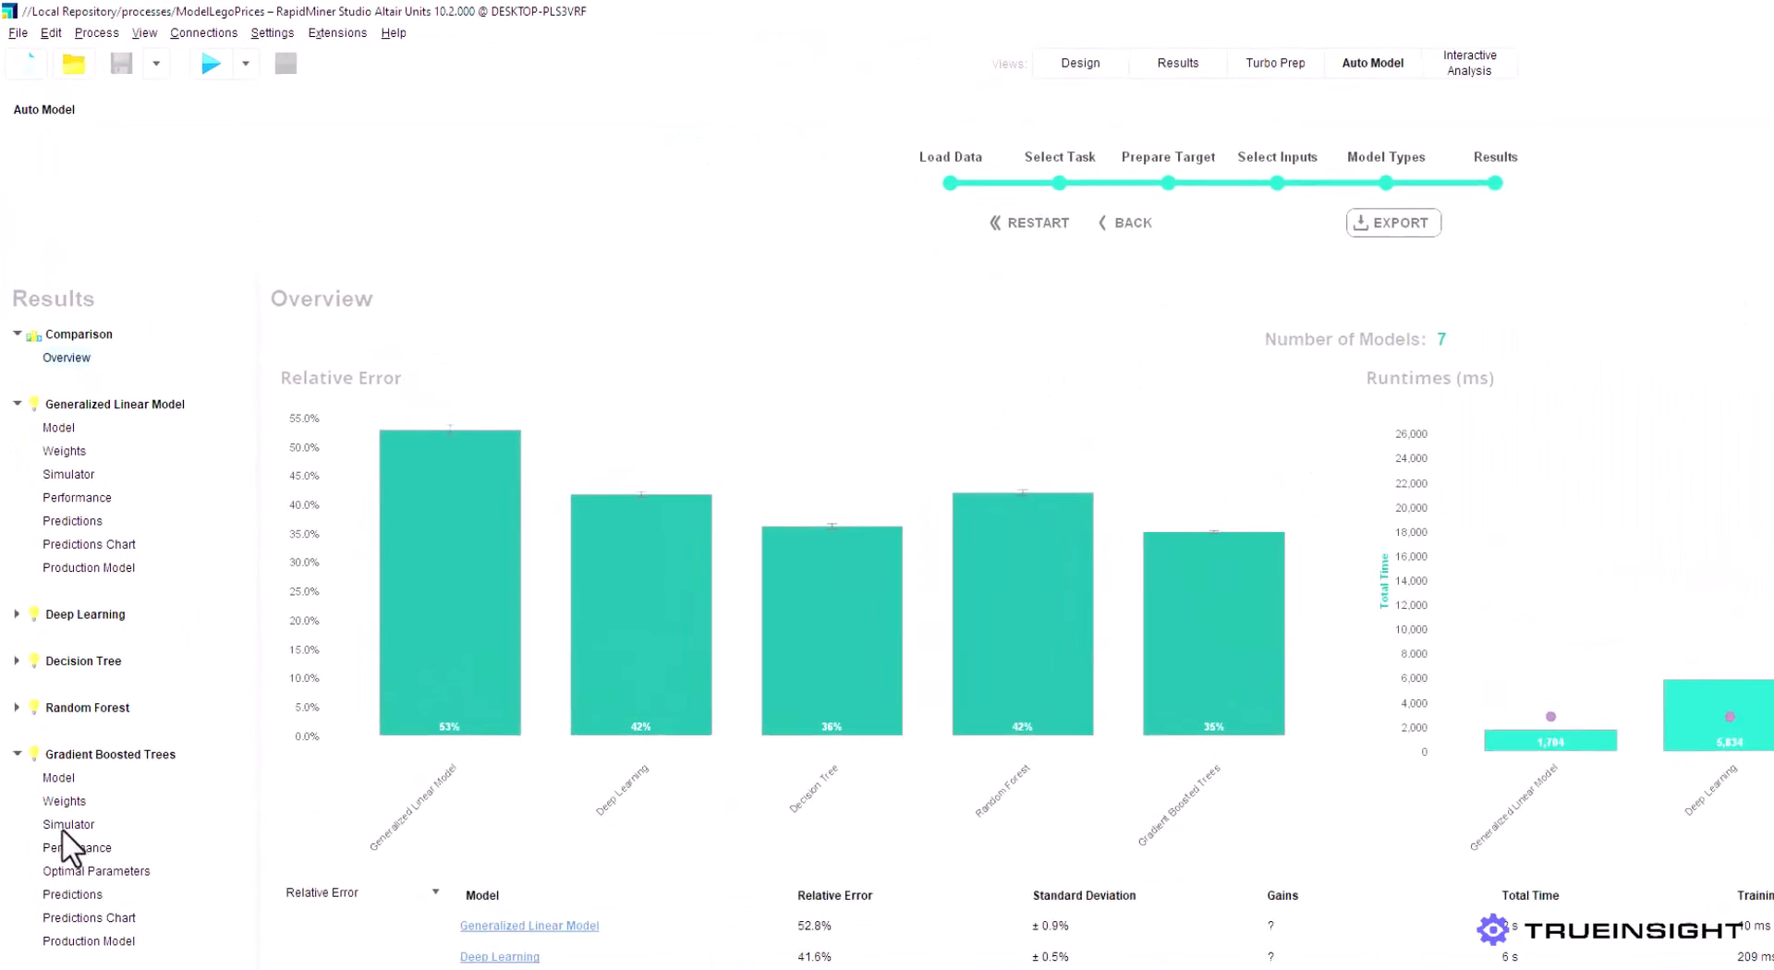
pyautogui.click(68, 847)
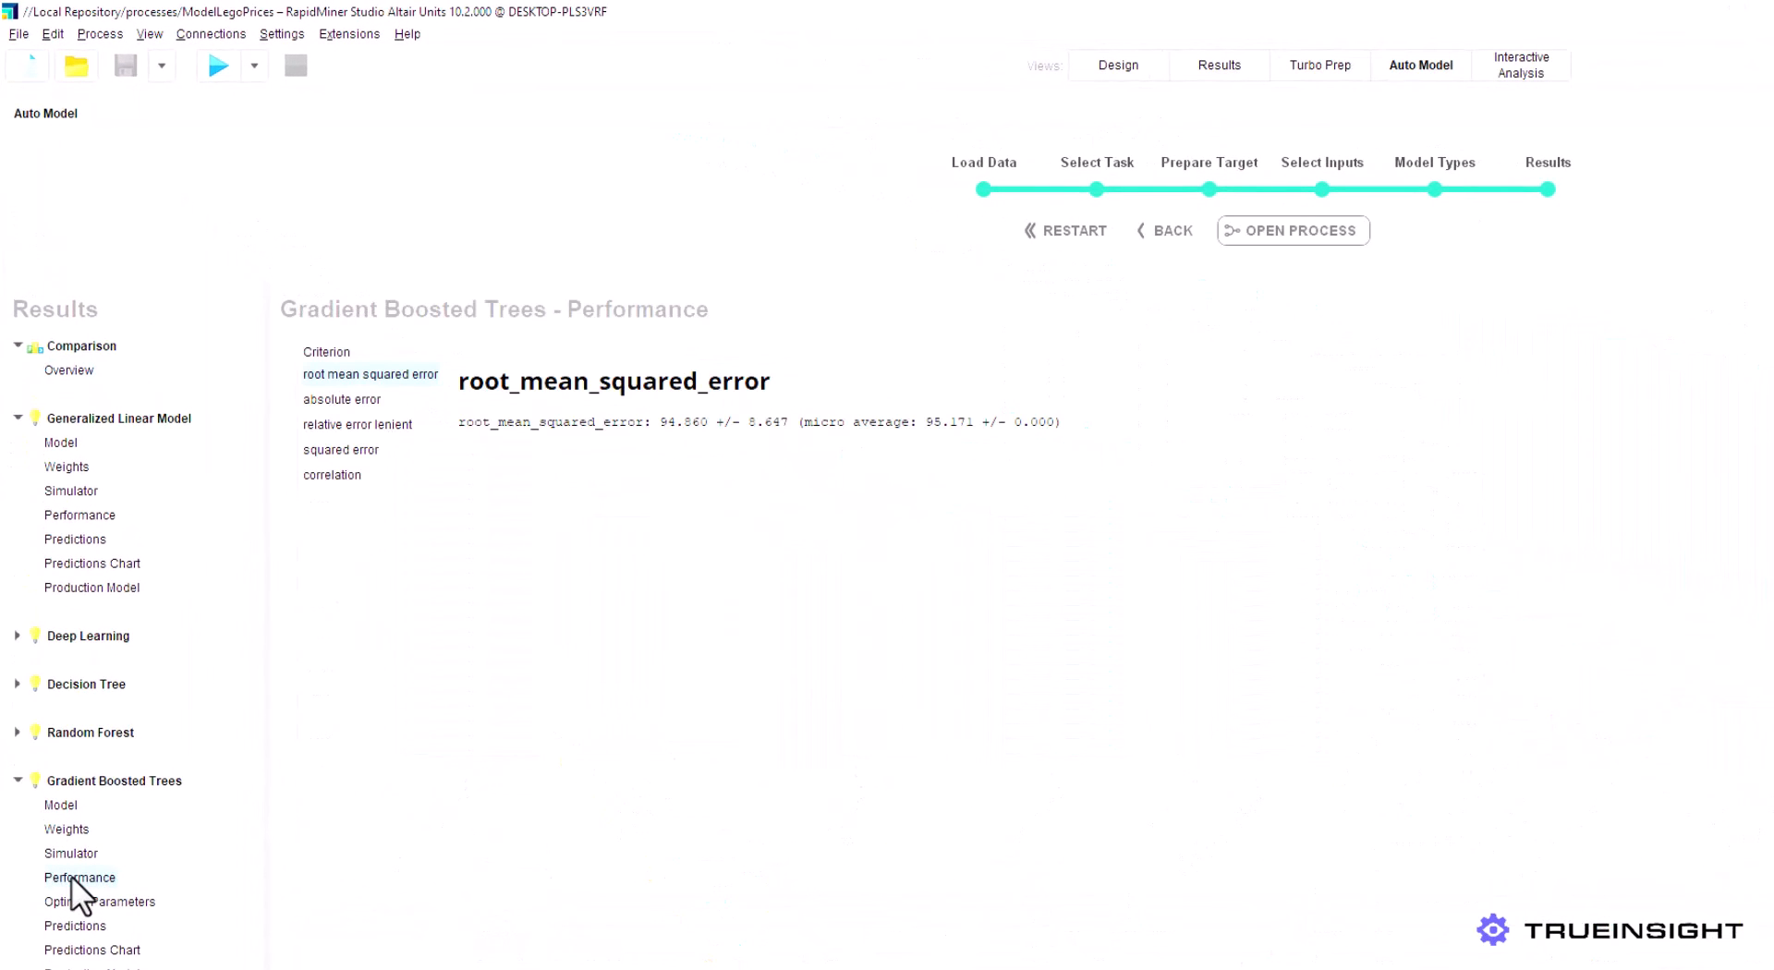
pyautogui.click(88, 925)
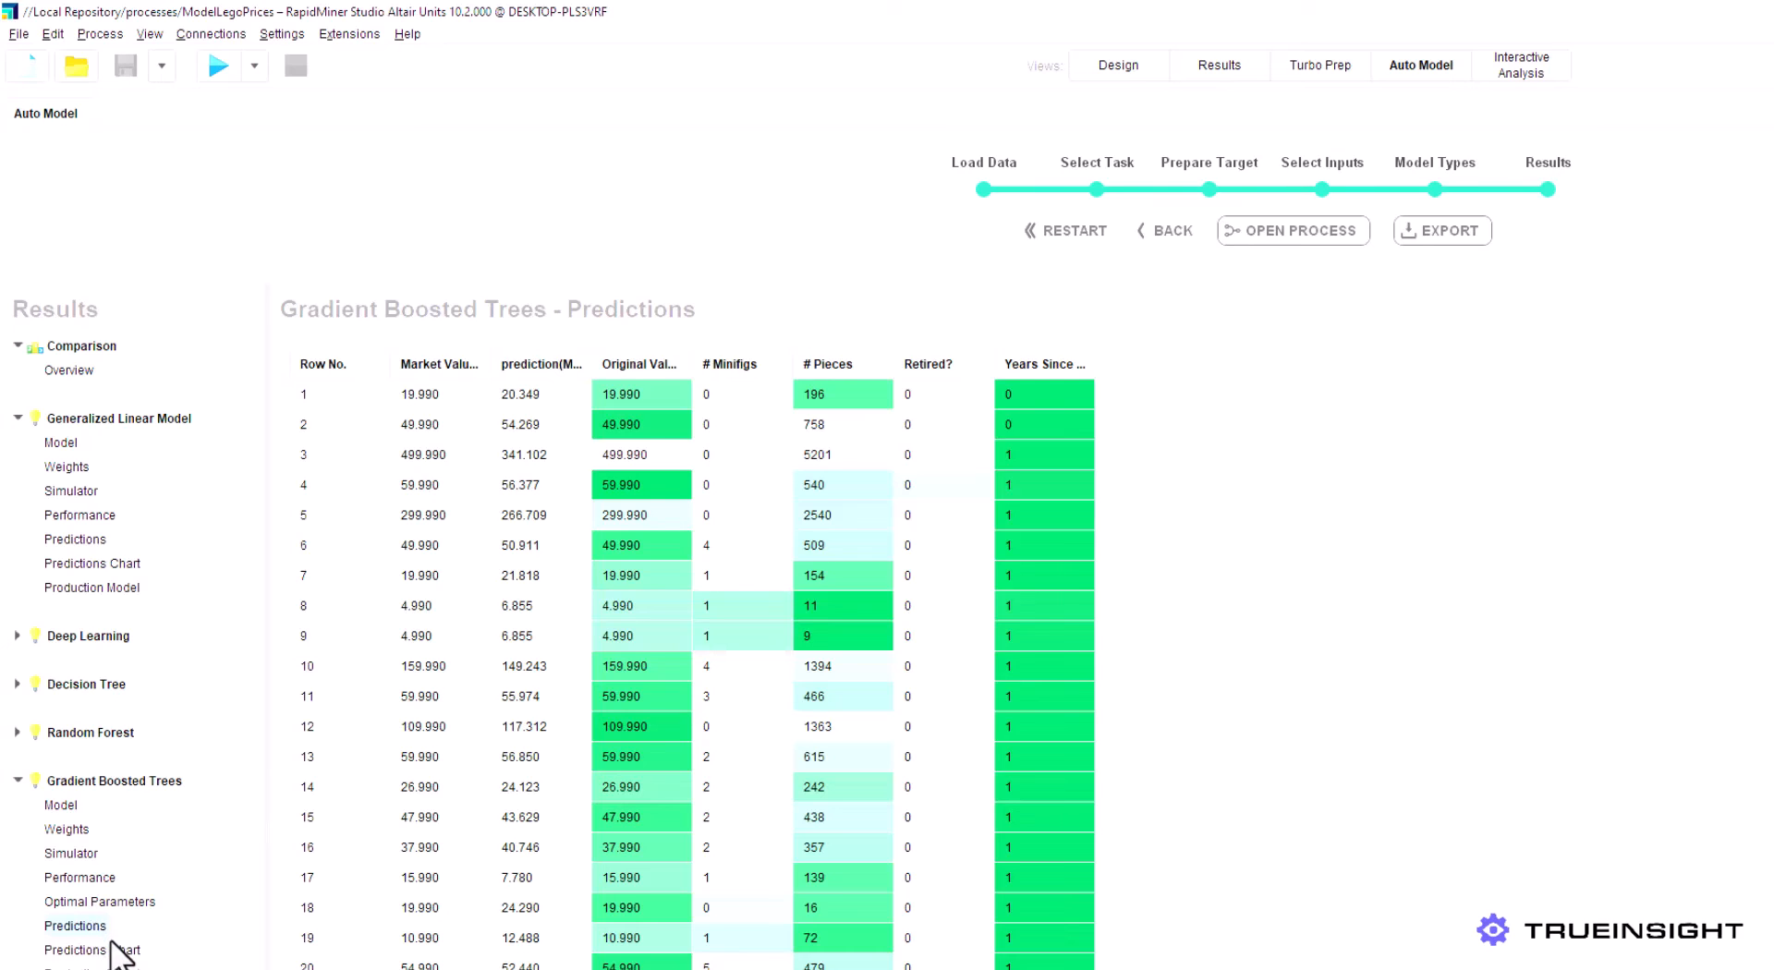
pyautogui.click(107, 950)
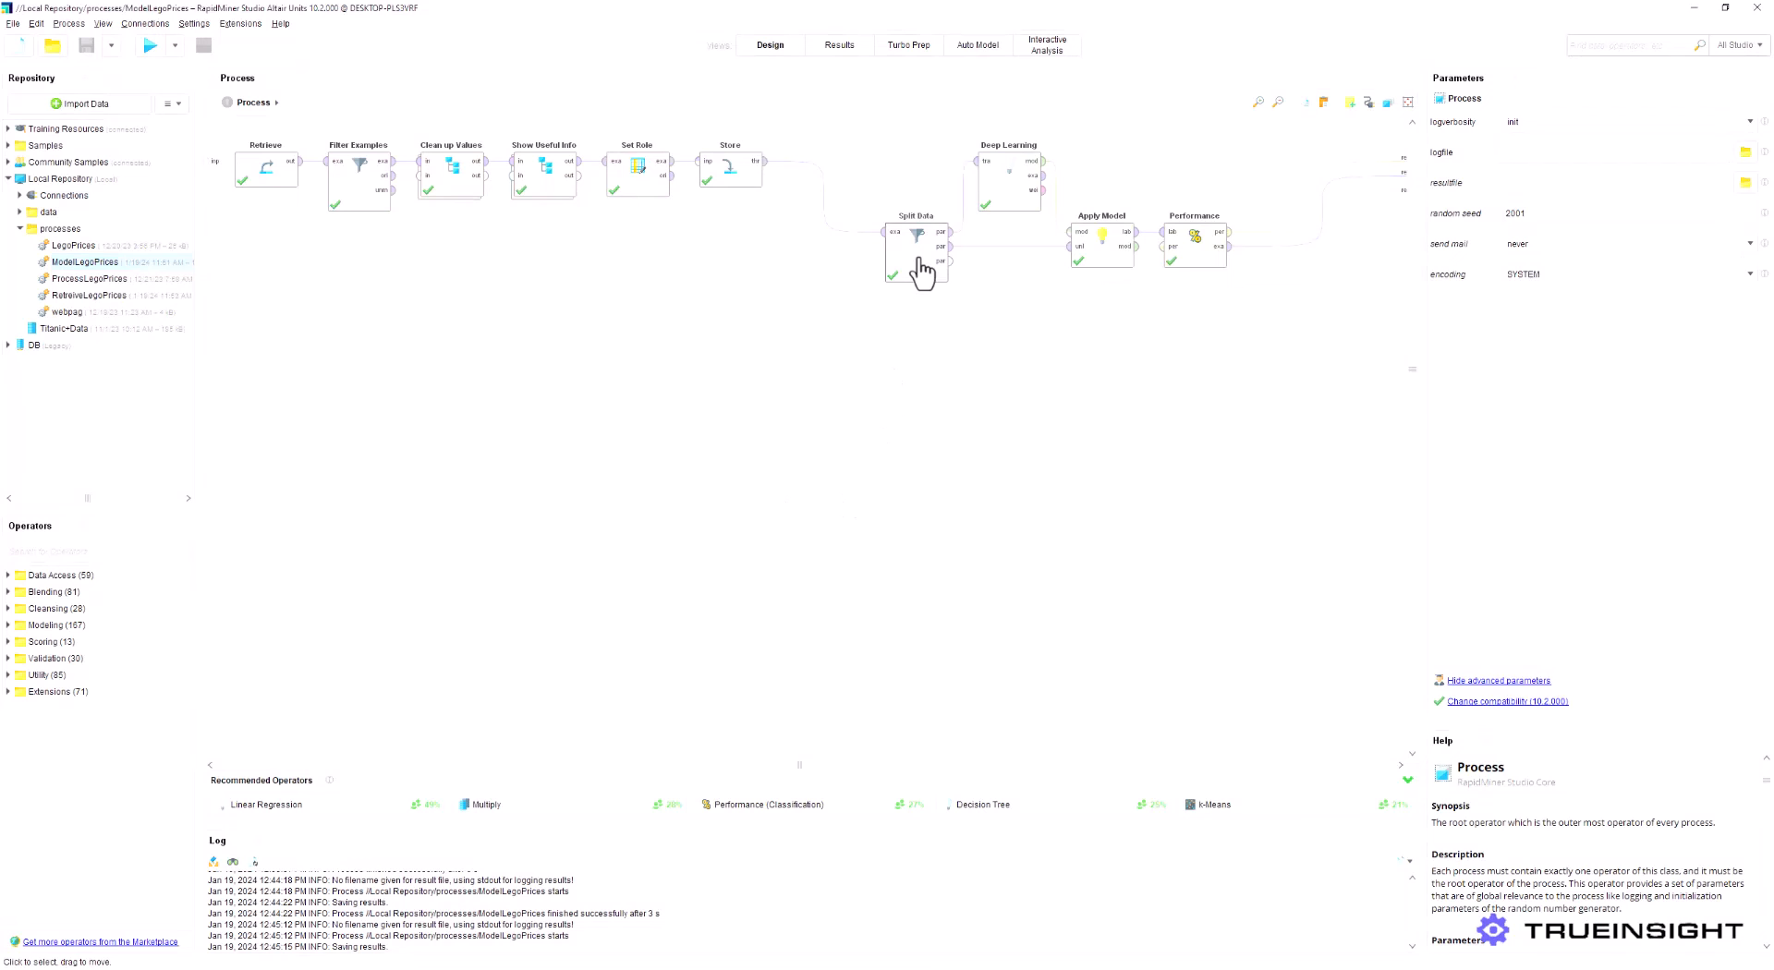
# Review the partition ratios defined in the Split Data operator
pyautogui.doubleClick(920, 266)
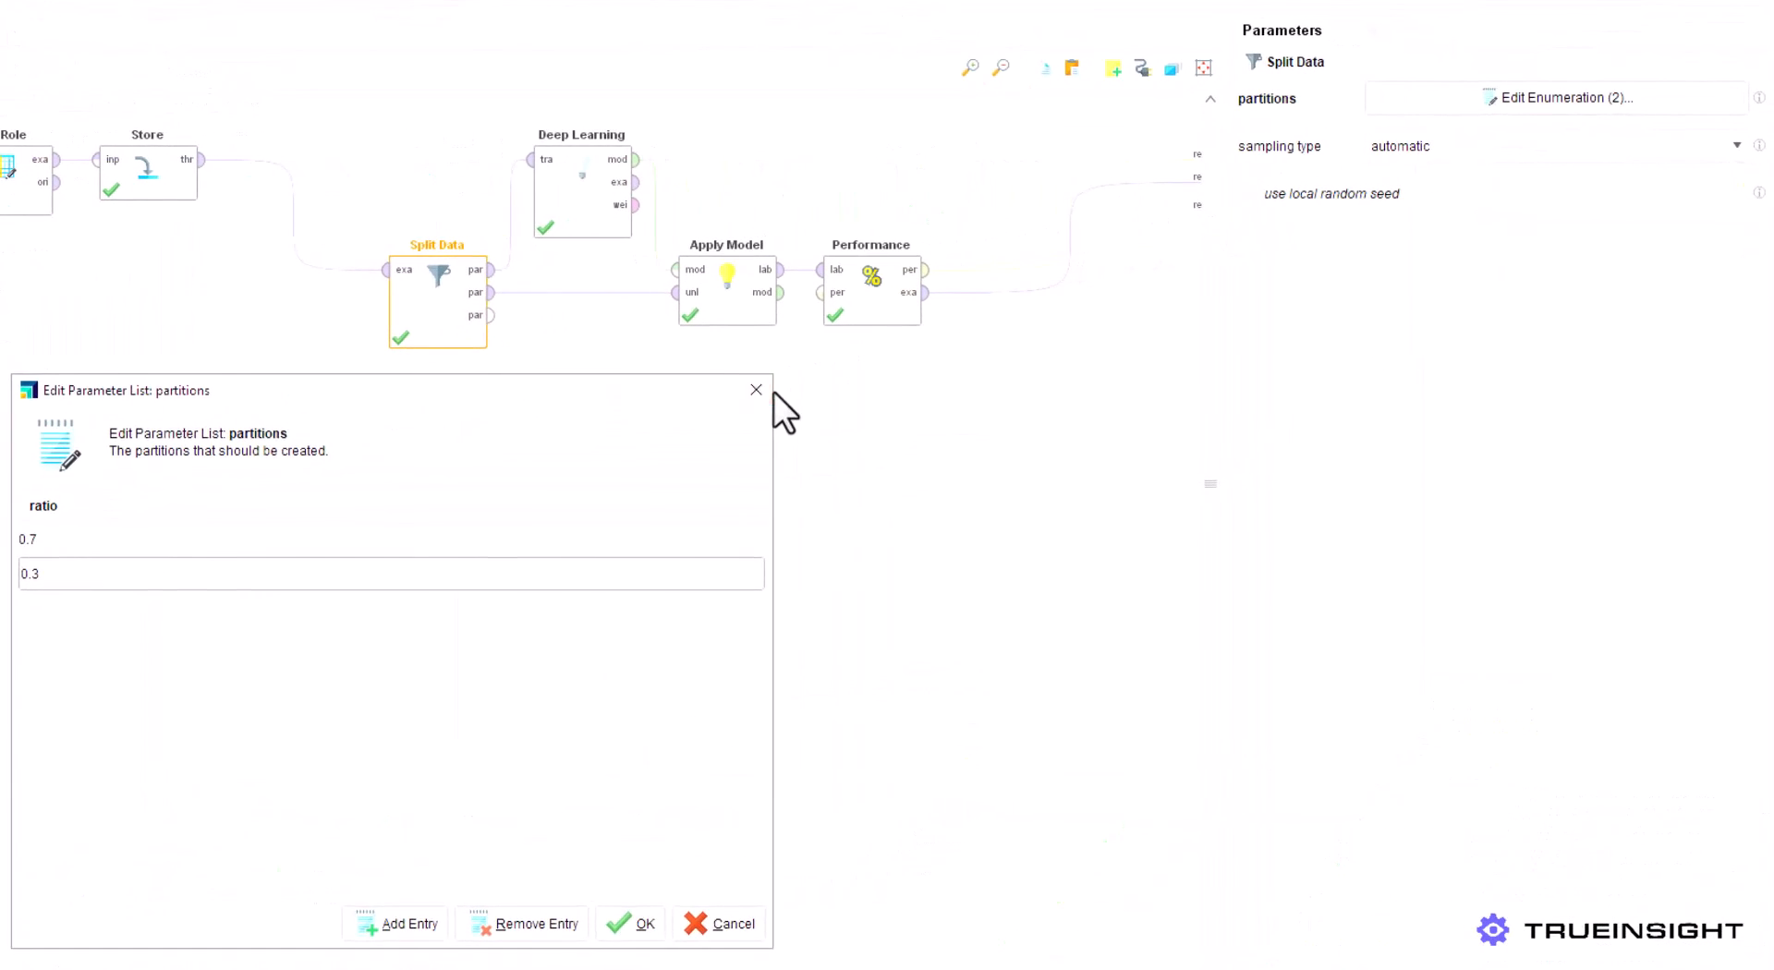
pyautogui.click(1122, 310)
# Review the Deep Learning operator's hidden layer sizes and its remaining parameters
pyautogui.click(588, 227)
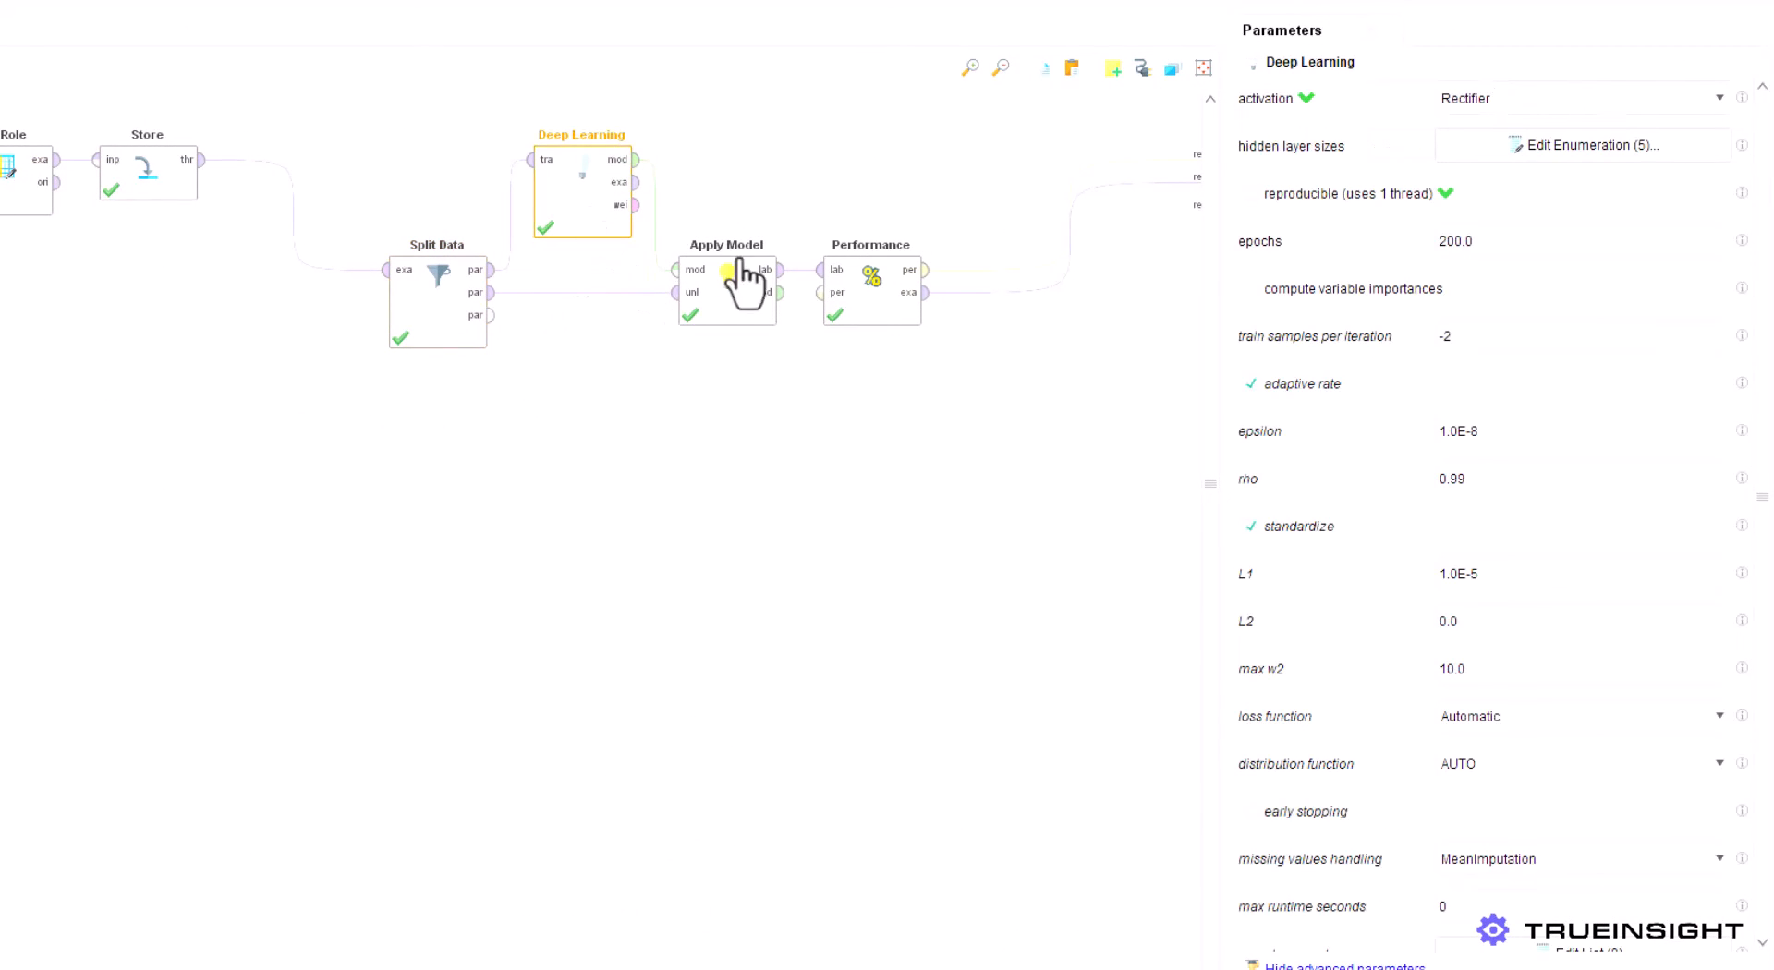
pyautogui.click(1516, 153)
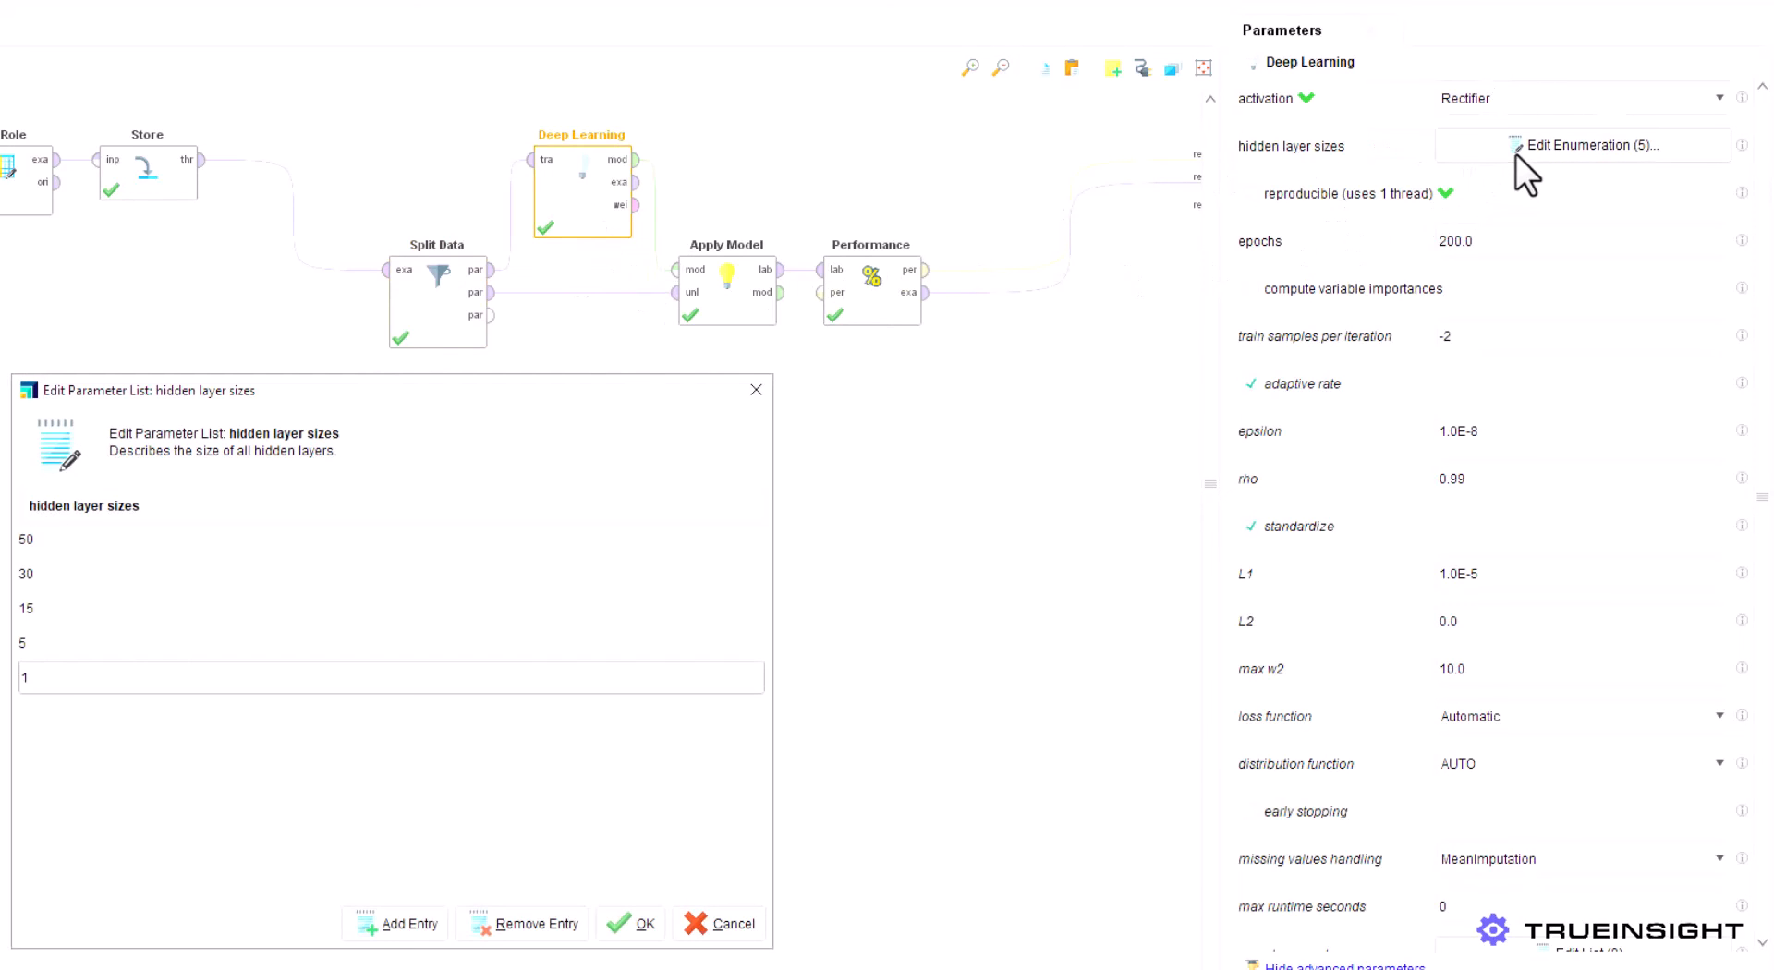
pyautogui.click(756, 389)
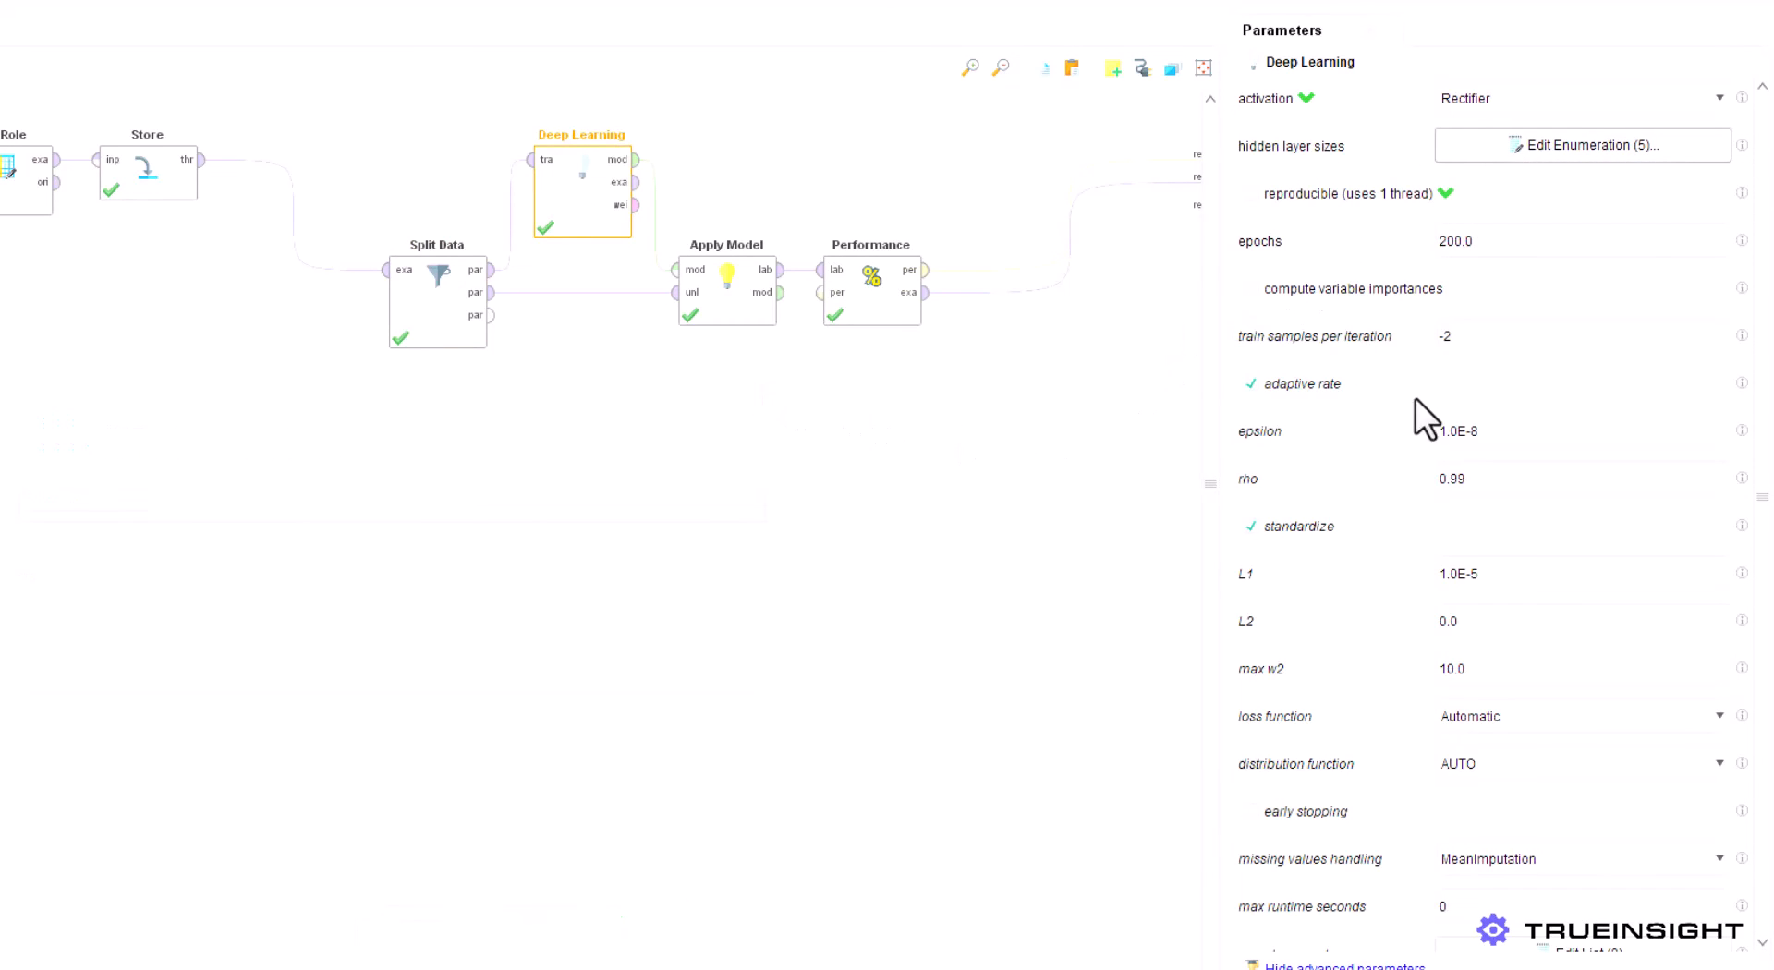
pyautogui.scroll(-1, 1424, 435)
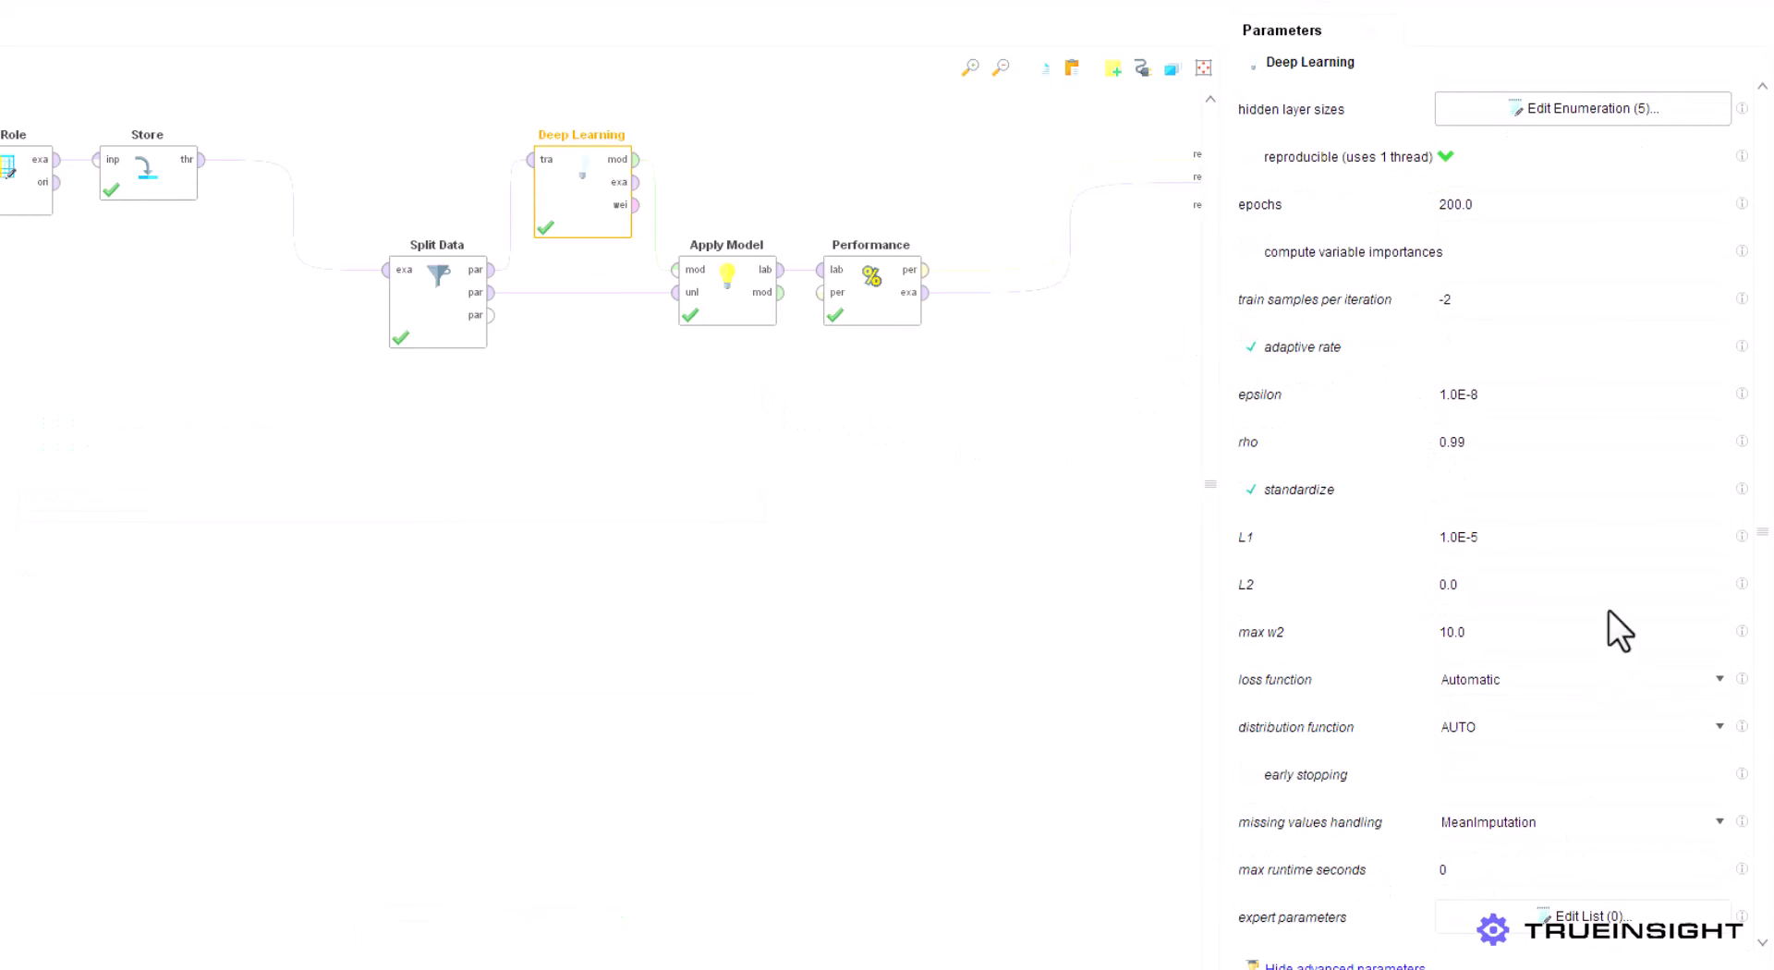
pyautogui.scroll(1, 1492, 282)
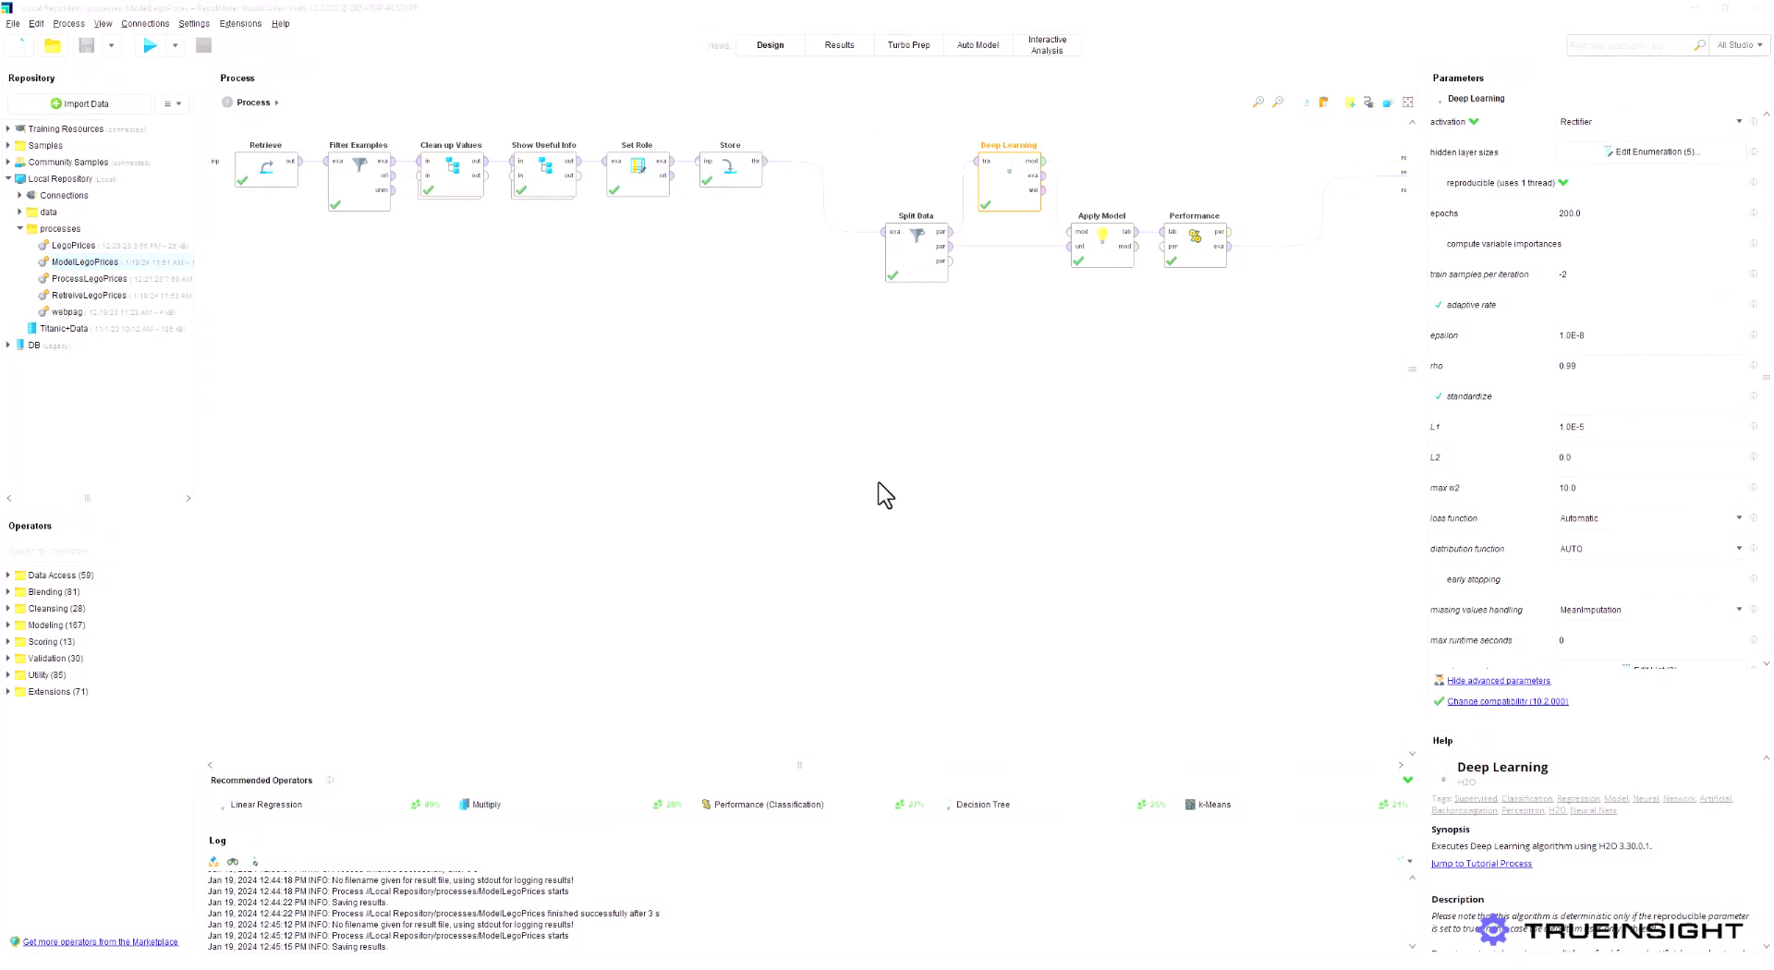
# Open the process results and view the performance vector and the ExampleSet (Apply Model) plot of predicted against actual market value
pyautogui.click(841, 48)
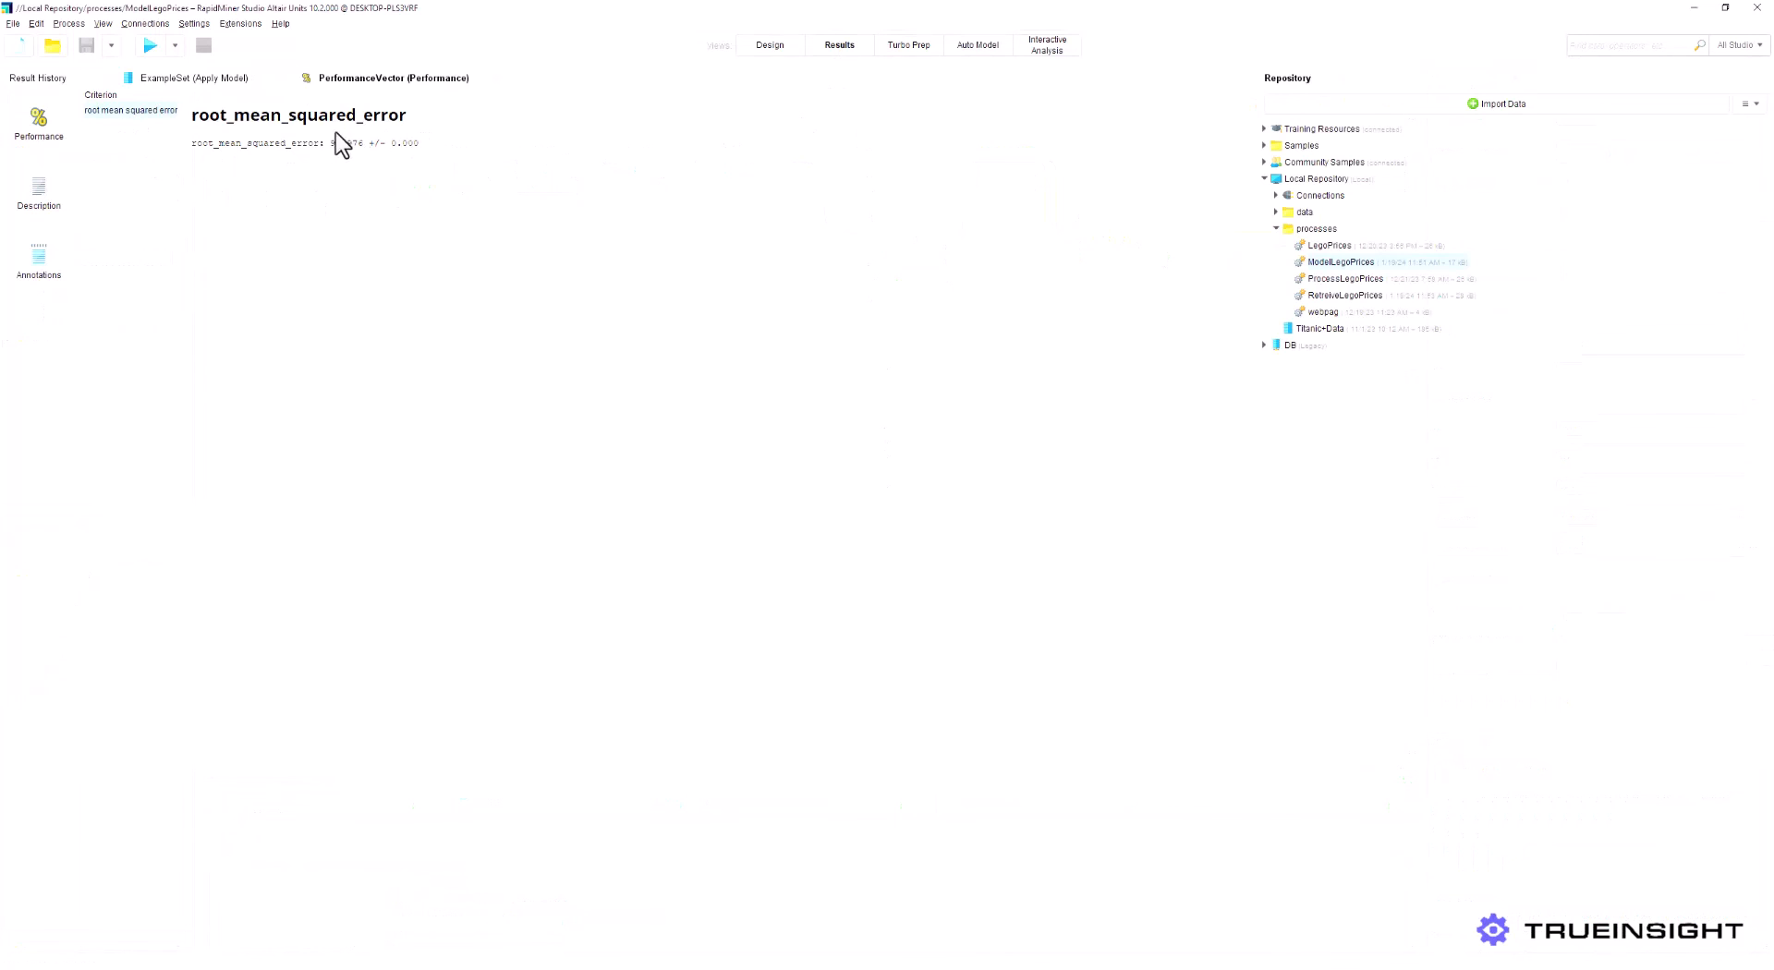
pyautogui.click(197, 82)
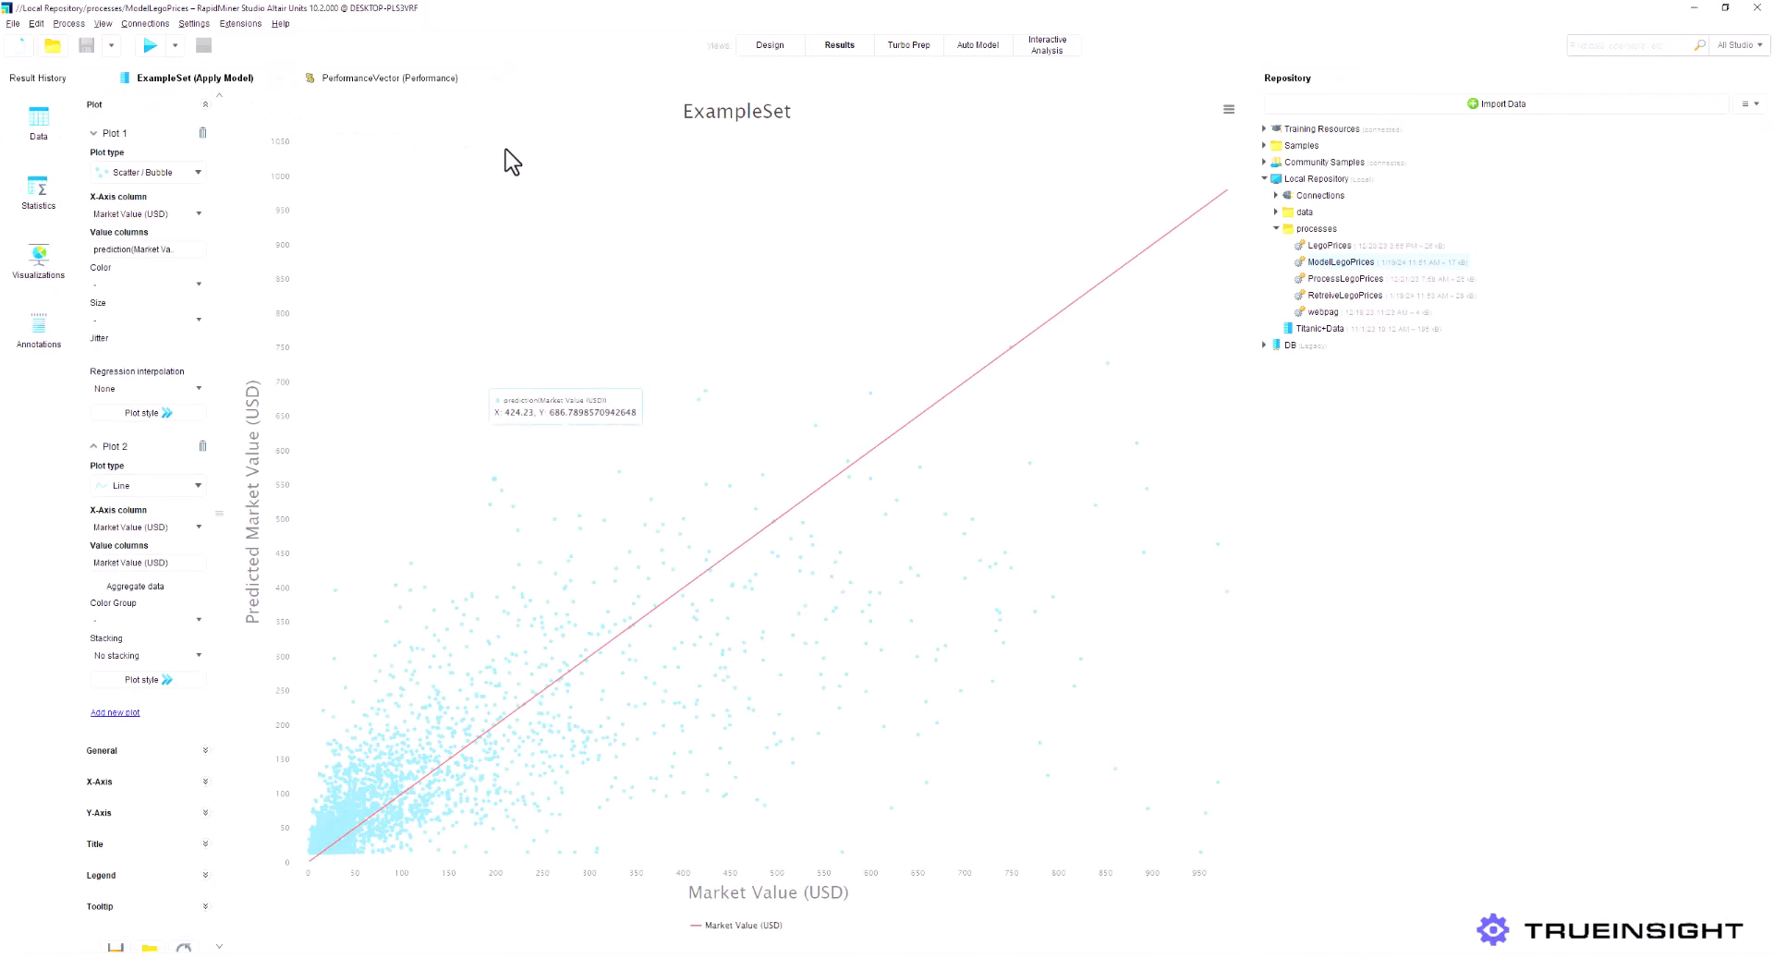